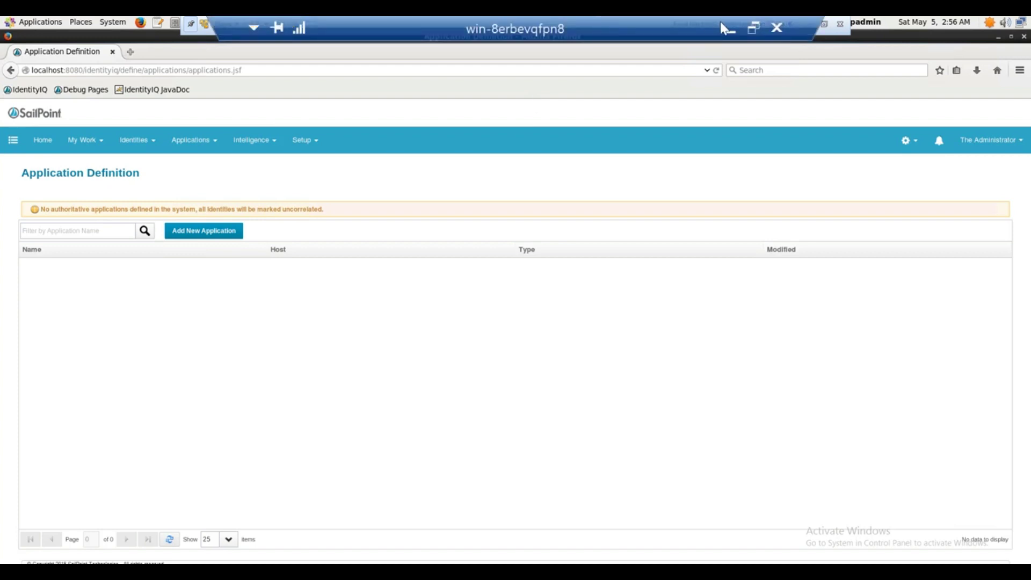
Minimize the virtual machine window to uncover the host's Untitled Notepad document
left_click(719, 24)
Write the notes 'IDM' and 'Data is God' in Notepad, then switch back to the IdentityIQ browser
key("BackSpace")
key("BackSpace")
type("IDM")
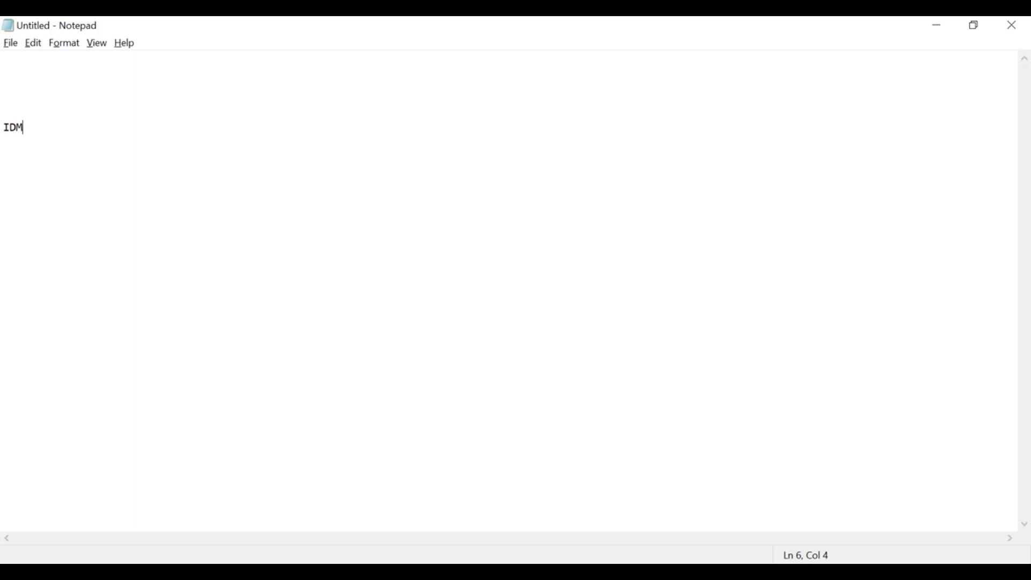
key("Return")
key("Return")
key("Return")
type("Data is God")
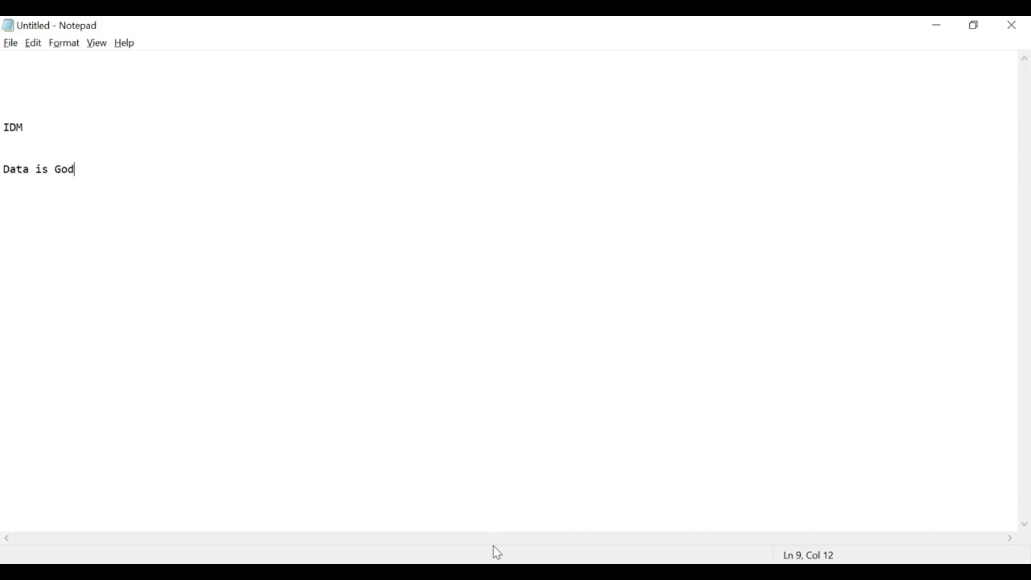
key("alt+Tab")
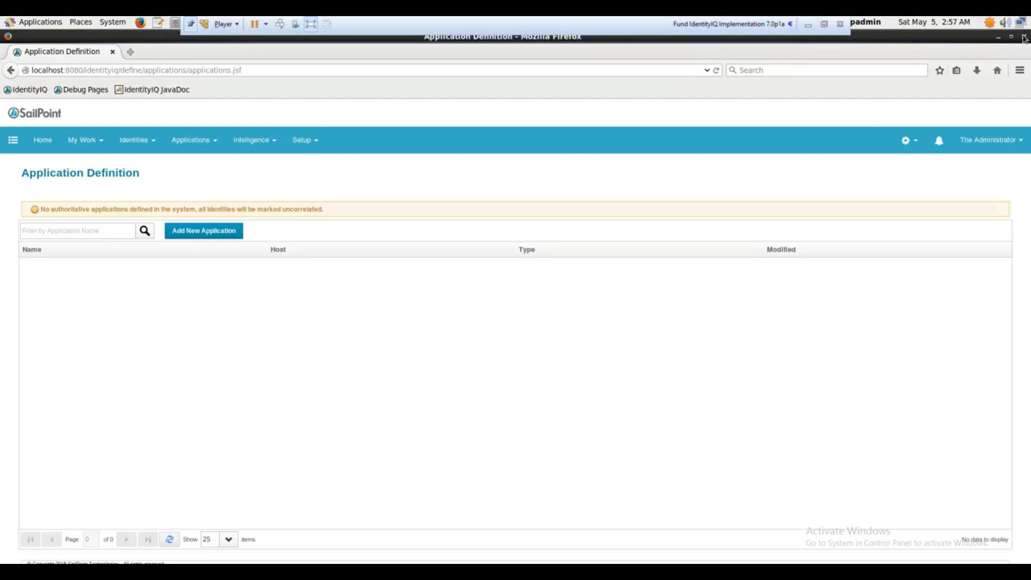
Minimize the IdentityIQ browser and restore it showing the login page
left_click(997, 37)
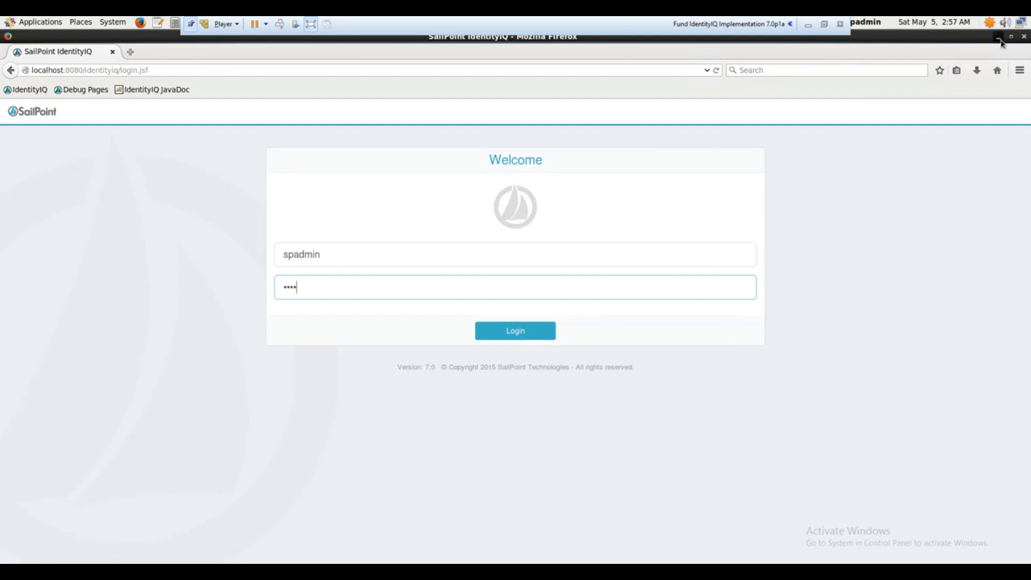
left_click(998, 38)
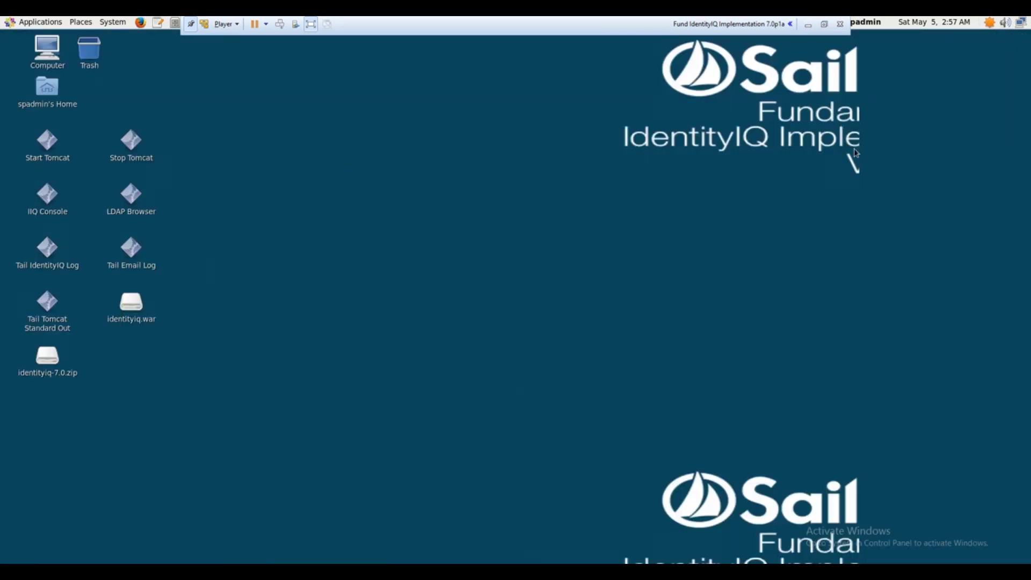
left_click(217, 552)
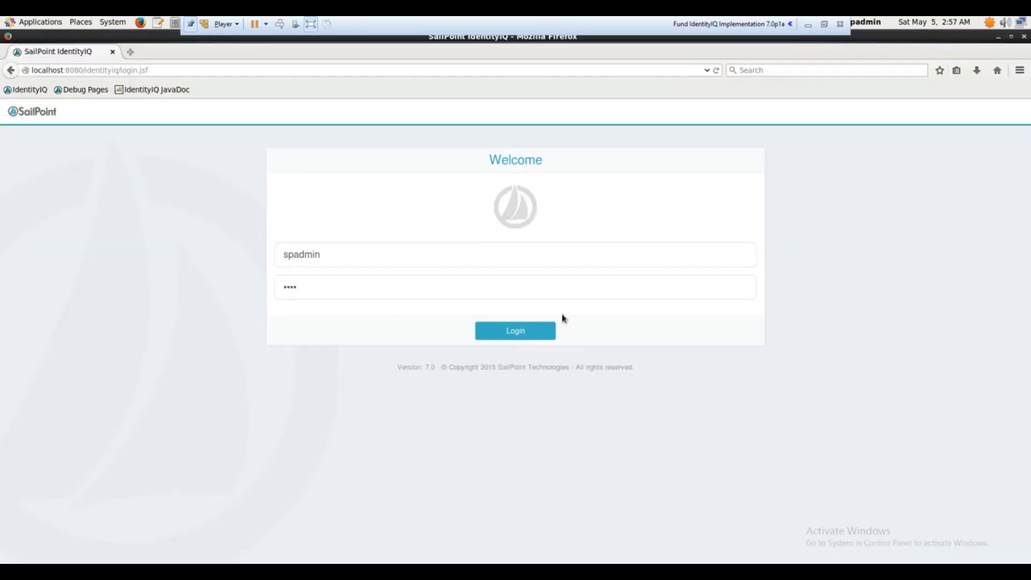
Replace the password with the account password, sign in, and go to Home
double_click(349, 295)
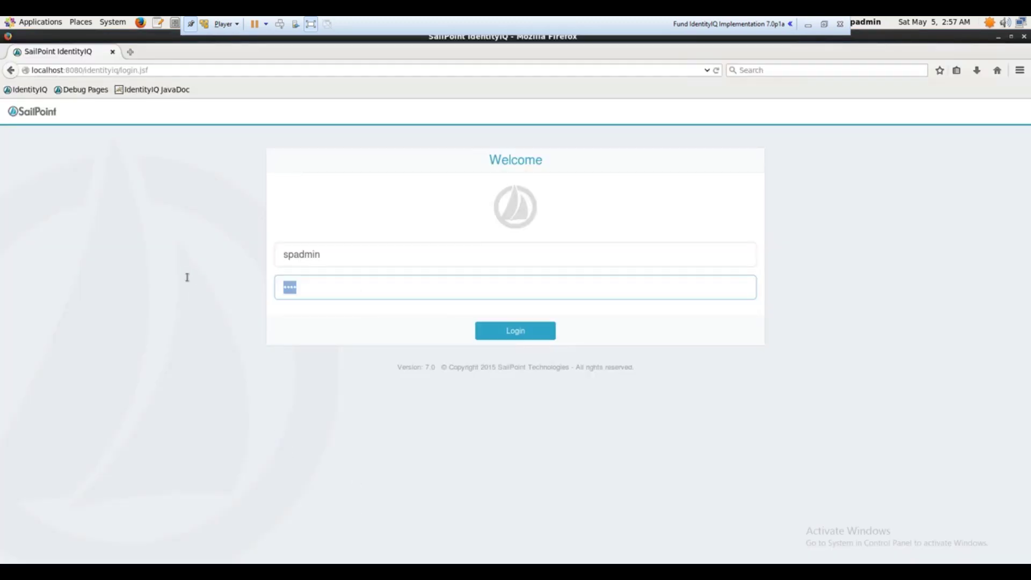
type("admin")
key("Return")
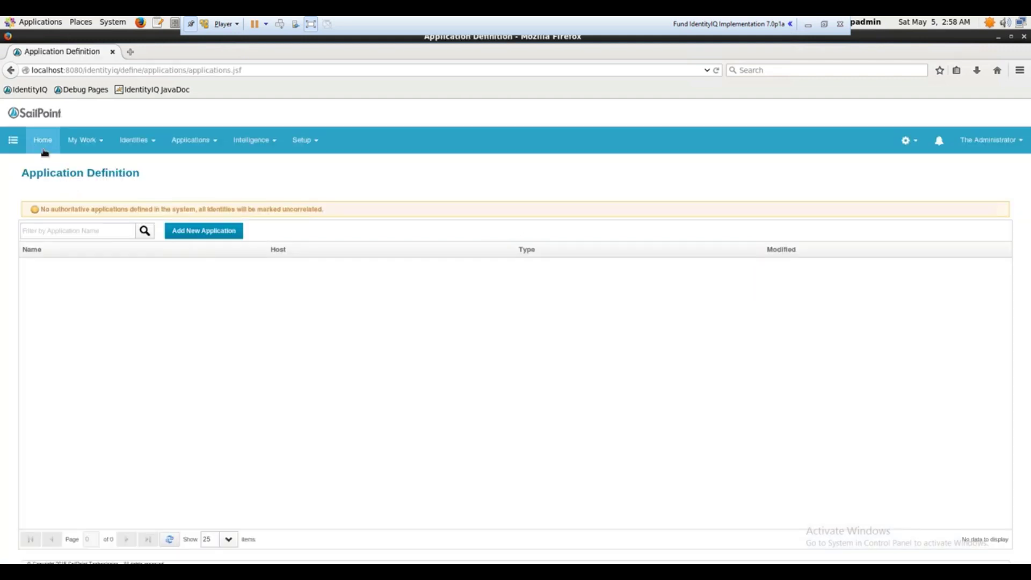
left_click(44, 151)
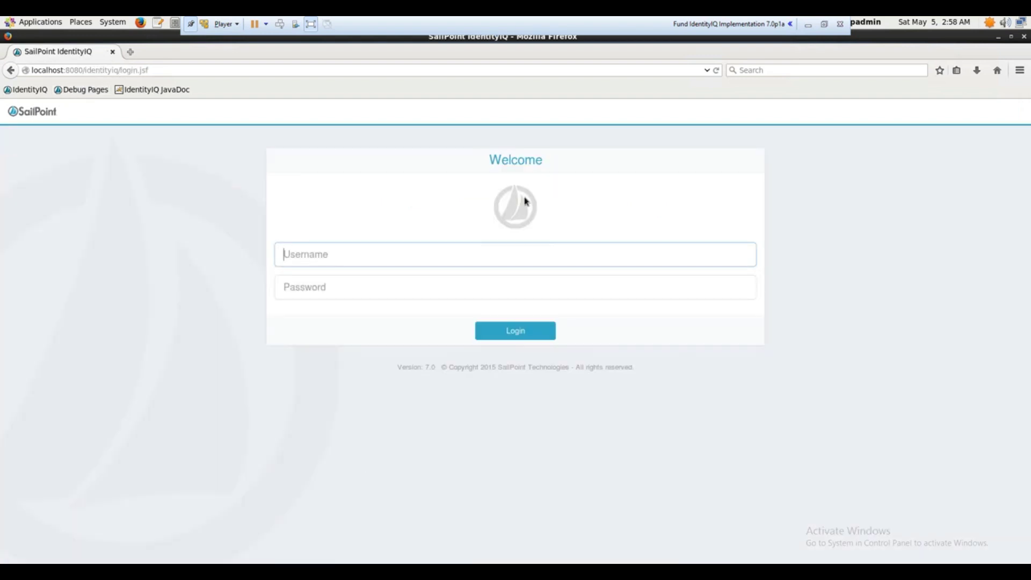
Attempt to sign in with the misspelled username 'spaadmin' and the account password
type("spaadmin")
key("Tab")
type("admin")
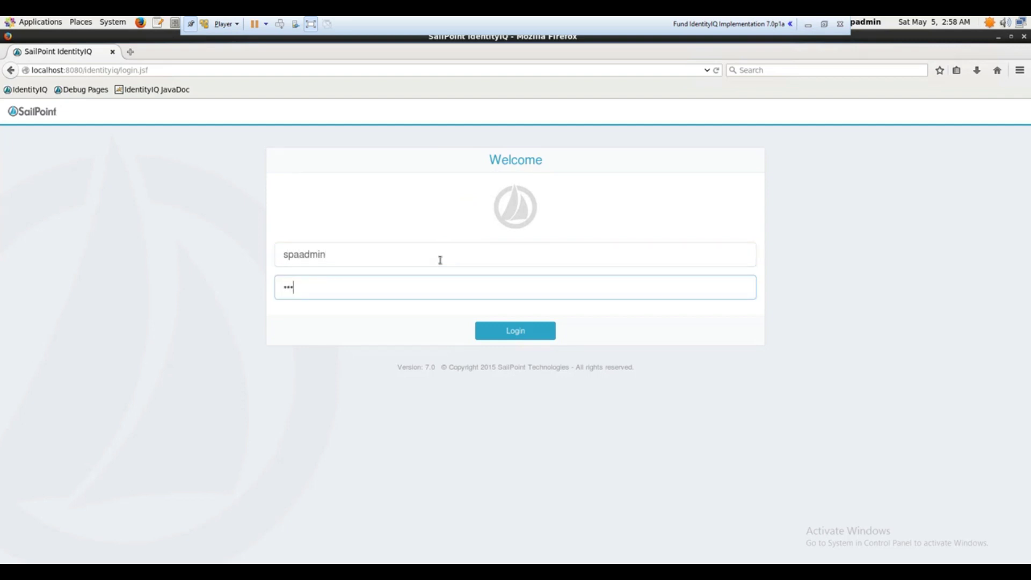
key("Return")
Correct the username to 'spadmin', re-enter the password, and sign in again
left_click(433, 280)
left_click(301, 254)
key("BackSpace")
key("Tab")
type("admin")
key("Return")
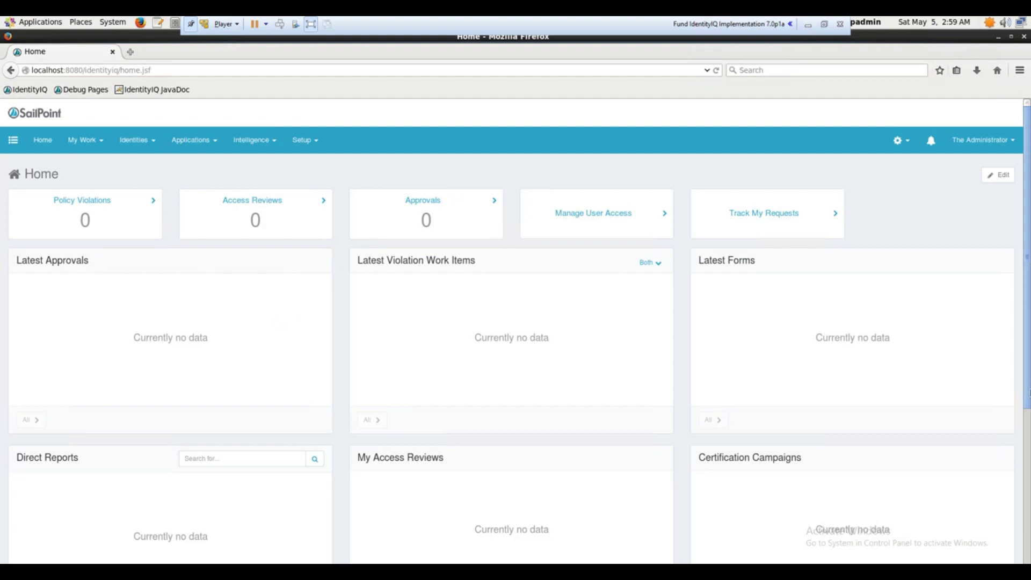
scroll(1028, 393, "down", 3)
scroll(1027, 341, "up", 1)
scroll(1028, 229, "up", 2)
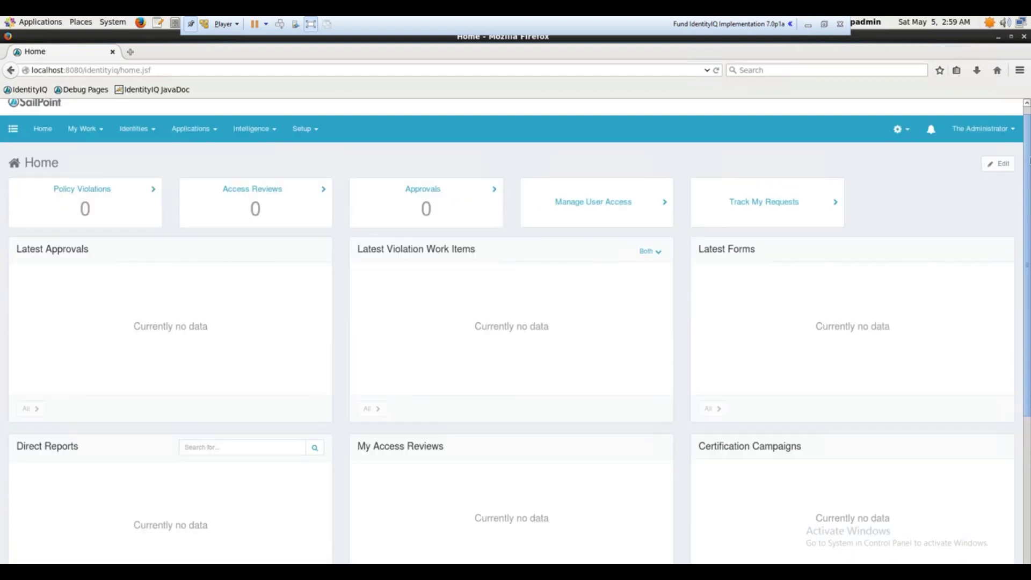
scroll(115, 404, "down", 4)
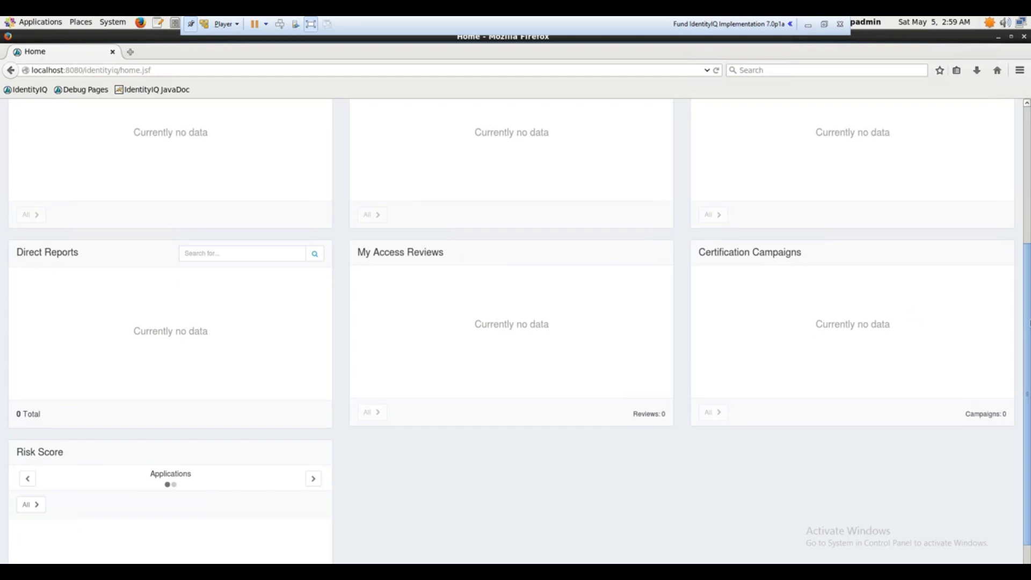
left_click_drag(1023, 298, 1018, 175)
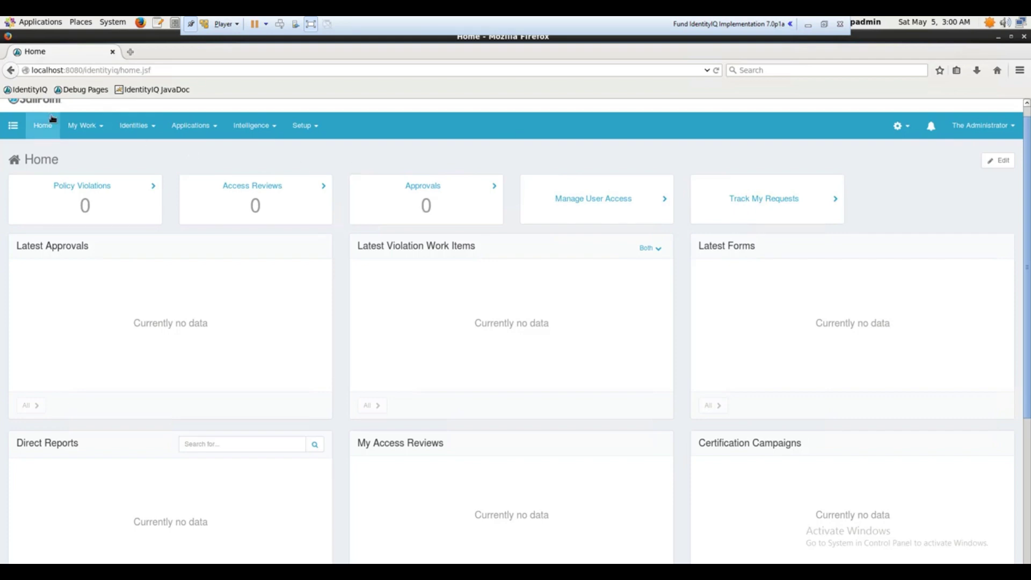
Show the My Work menu and display its Identities submenu items
left_click(90, 129)
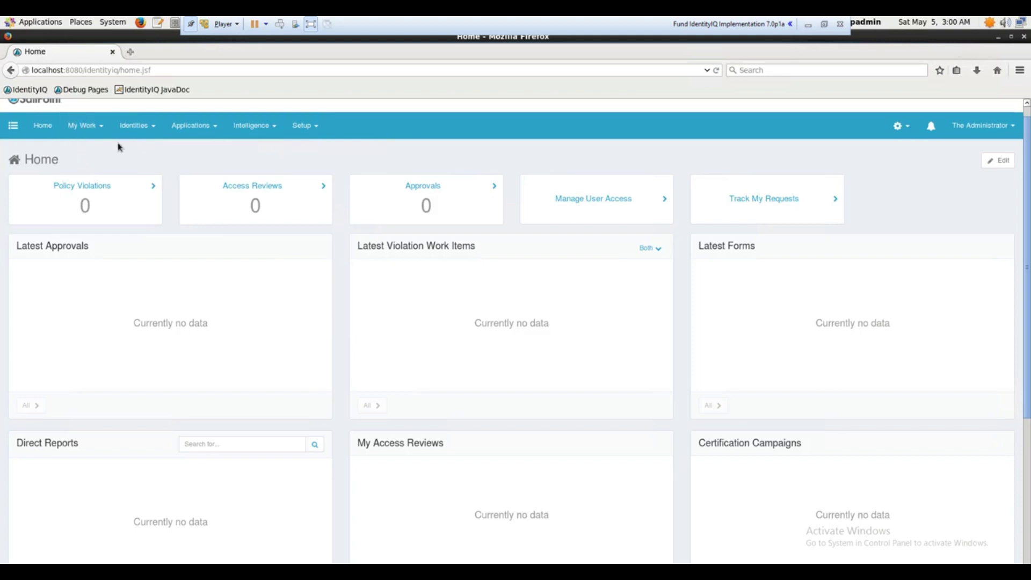
mouse_move(94, 133)
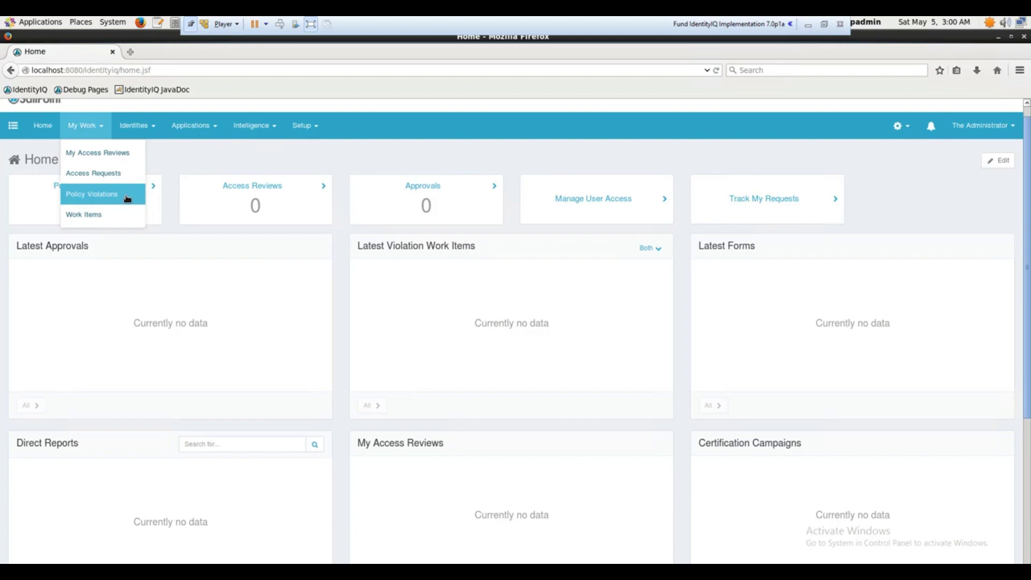
mouse_move(137, 136)
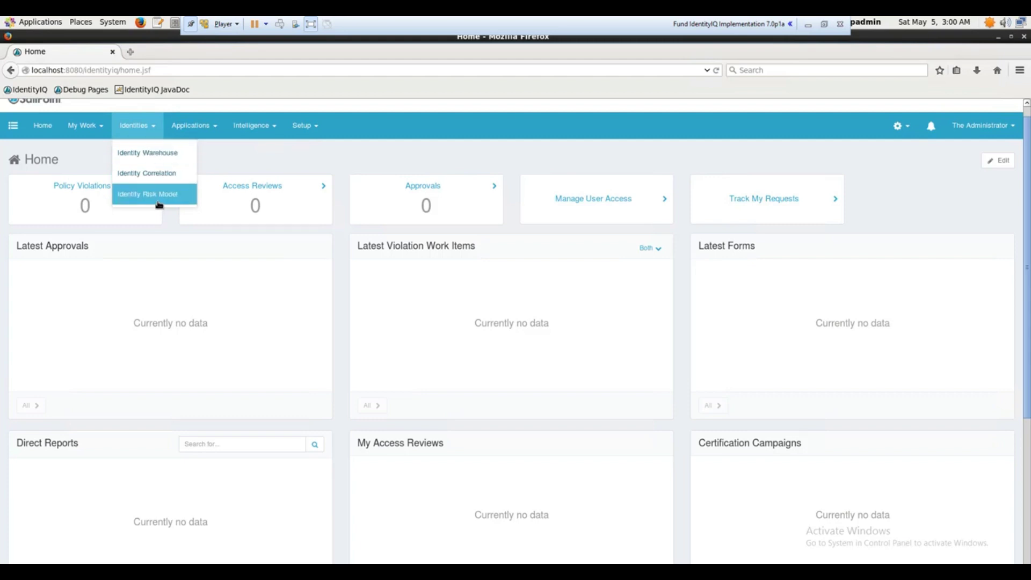
Open spadmin from the Identity Warehouse list, go back, and reopen its details
left_click(166, 155)
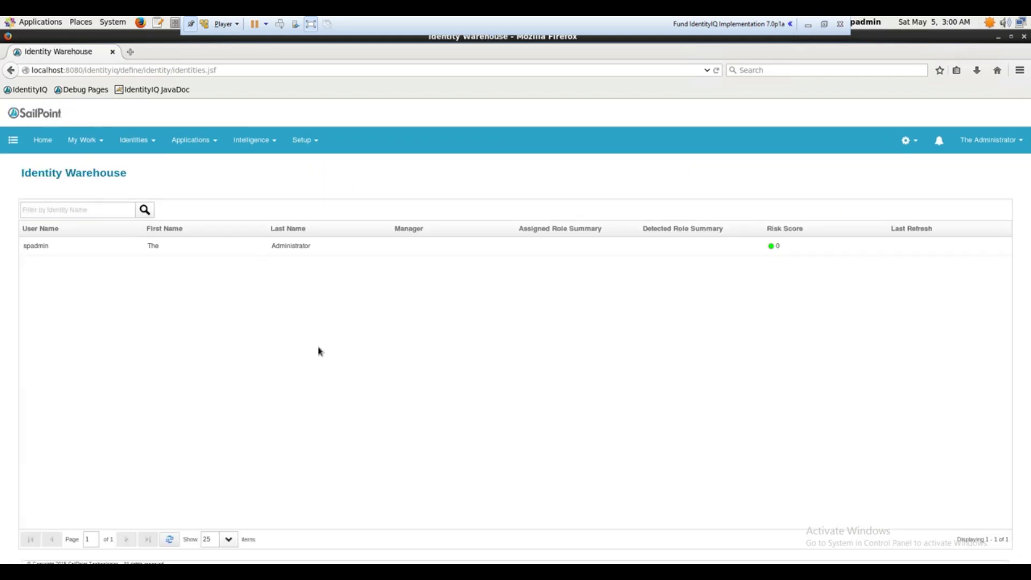
left_click(59, 252)
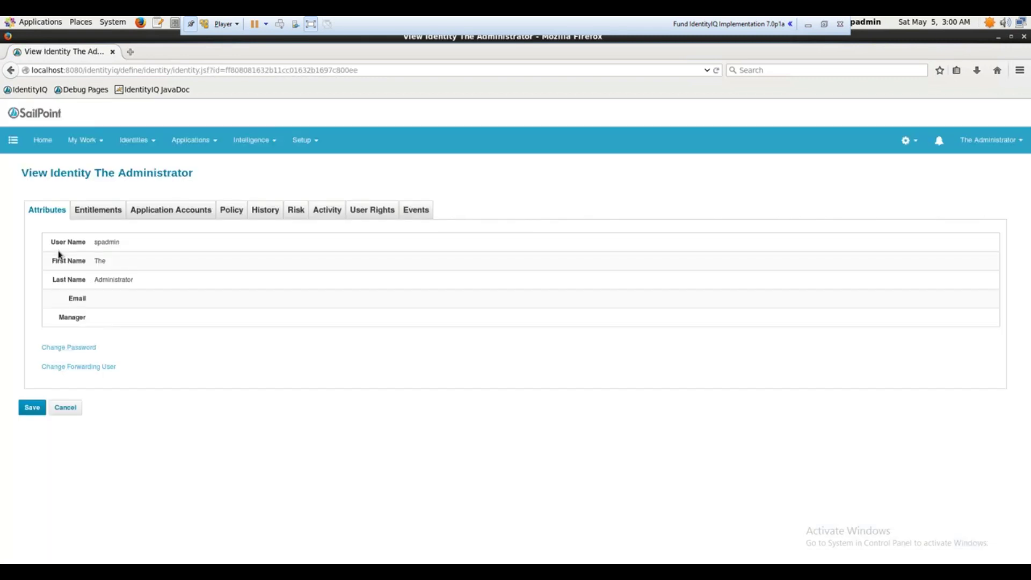
left_click(10, 70)
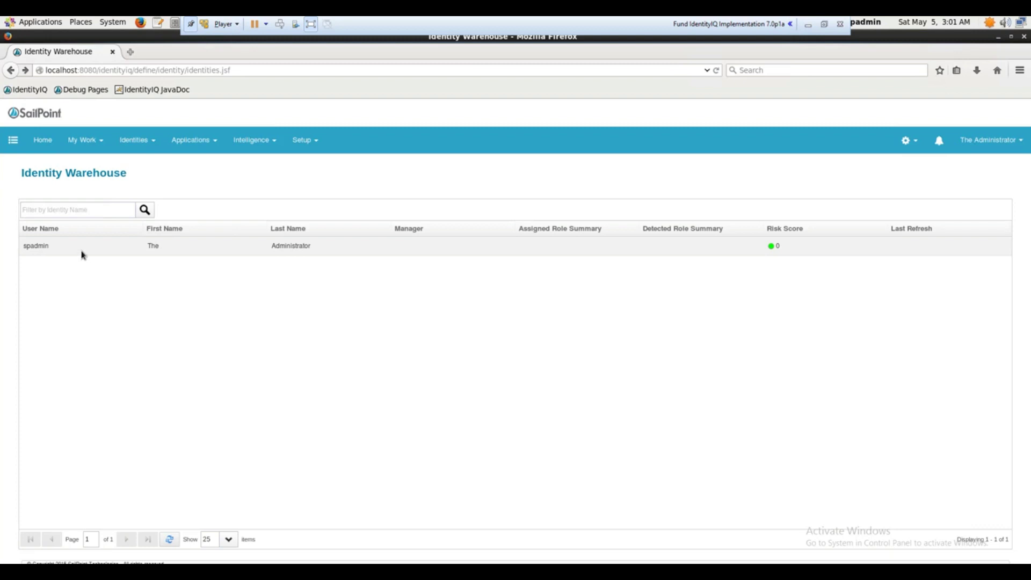
left_click(117, 252)
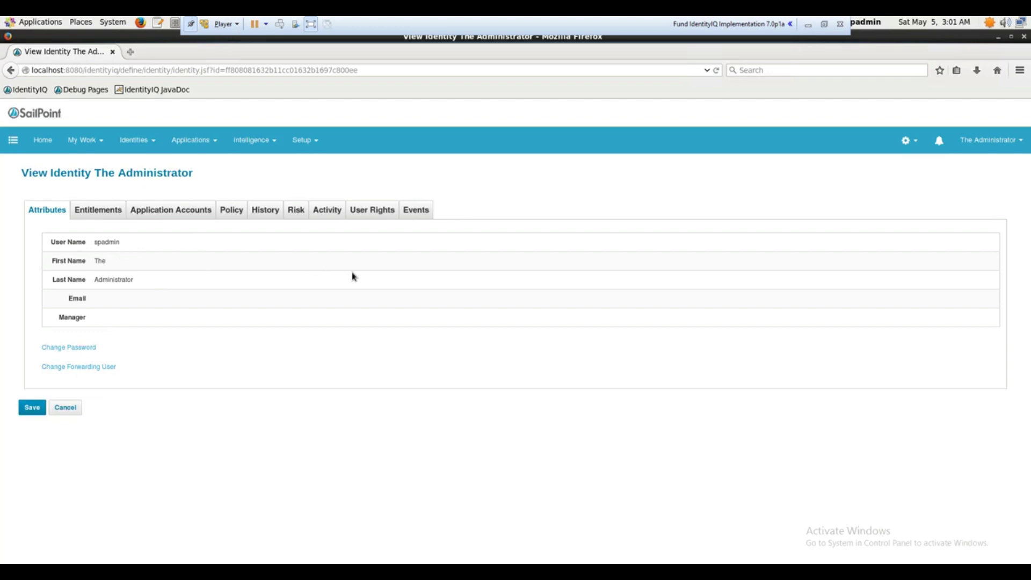
Browse The Administrator's User Rights, Events, Activity, Attributes, Entitlements, Accounts, Policy and Risk tabs
left_click(378, 214)
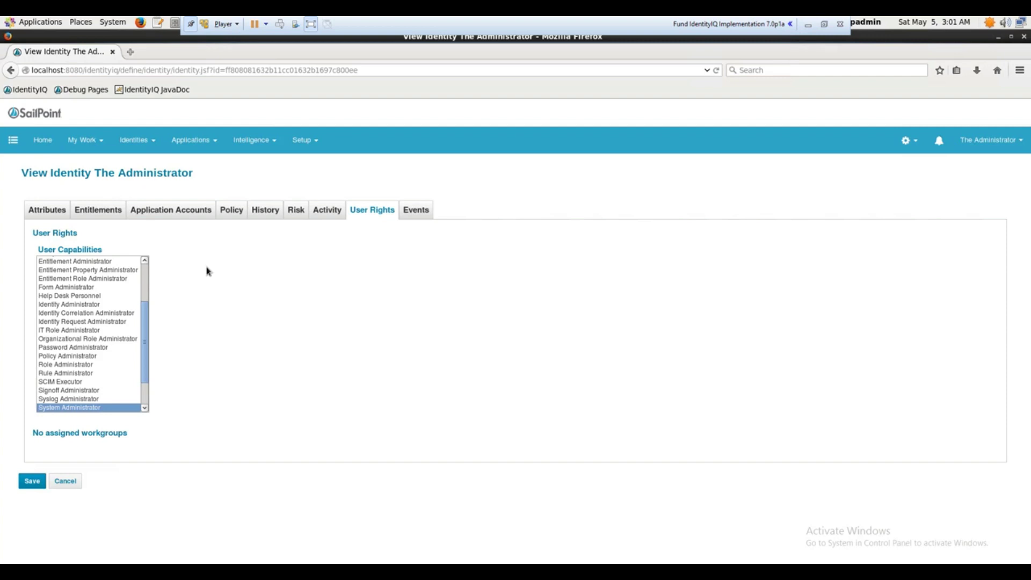
left_click(419, 213)
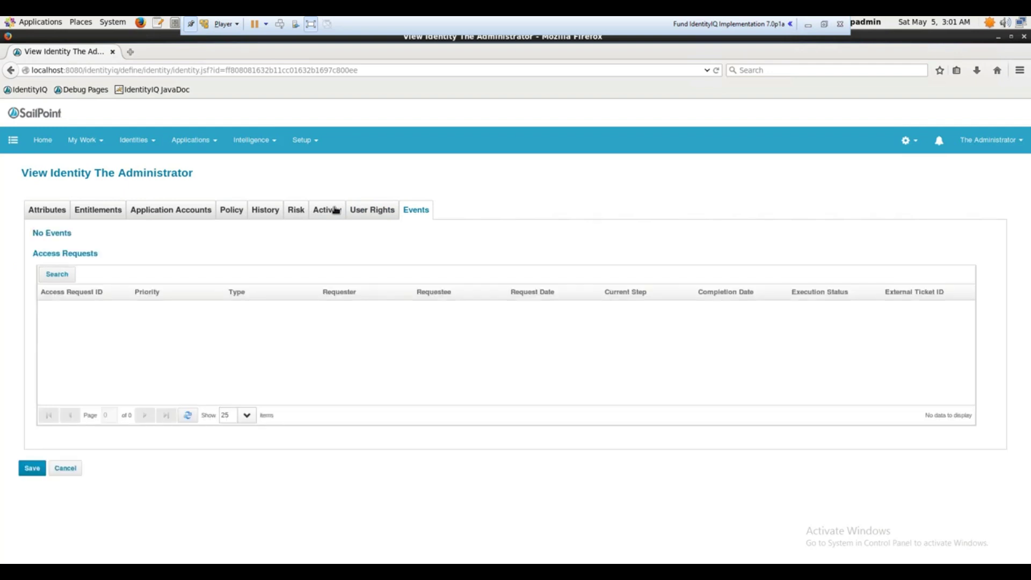
left_click(336, 210)
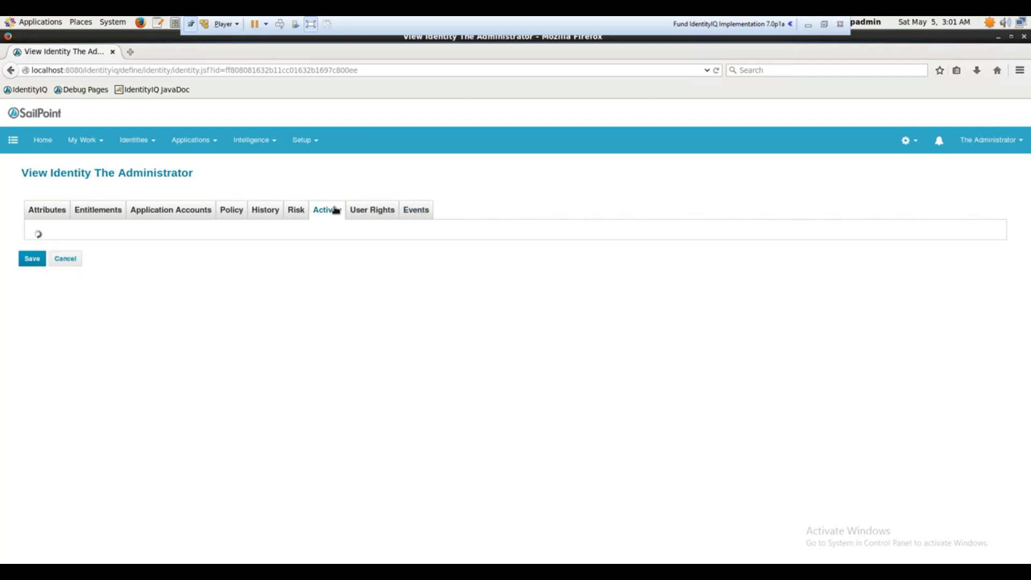
left_click(60, 210)
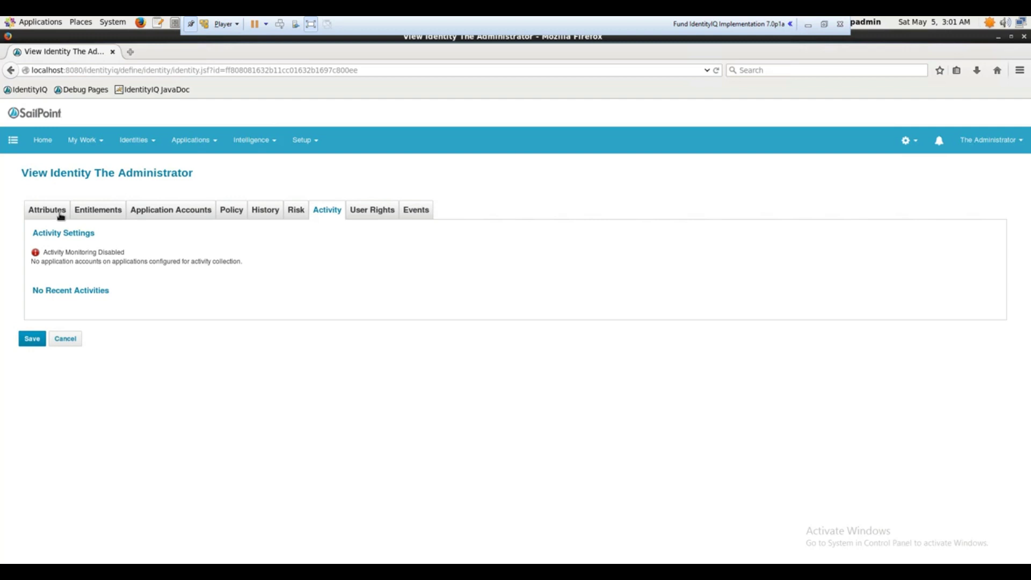
left_click(108, 214)
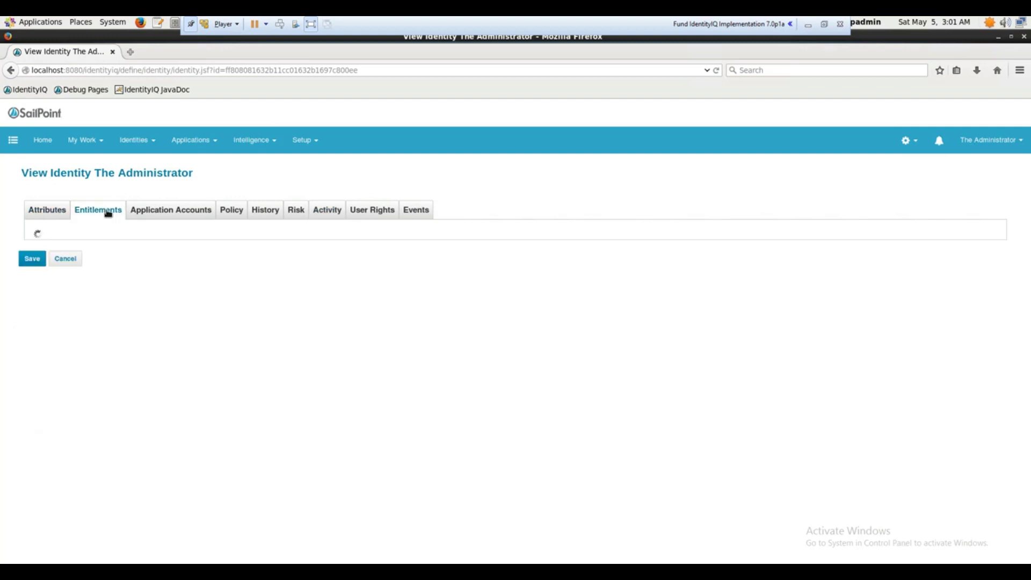
left_click(167, 216)
left_click(228, 216)
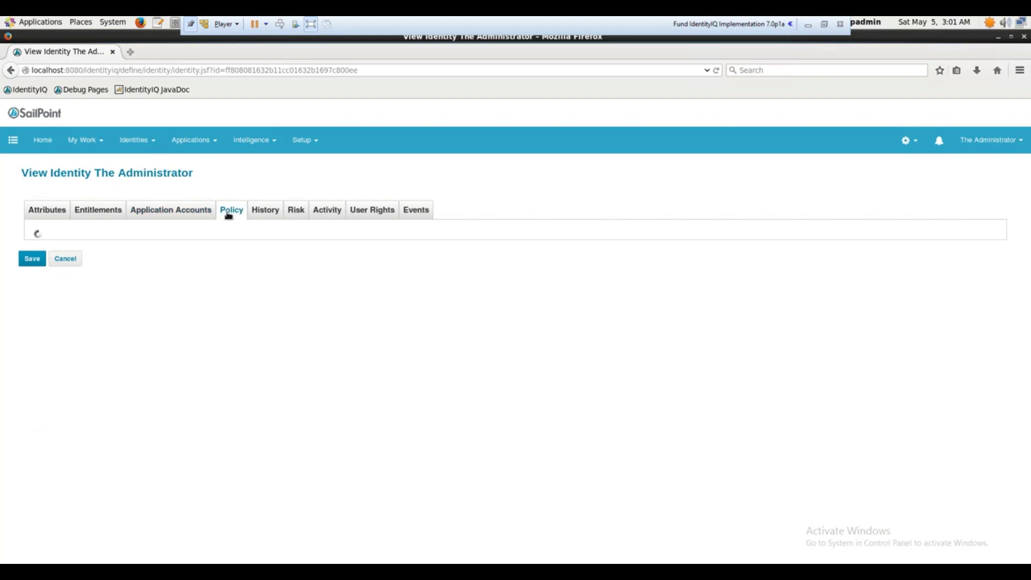
left_click(293, 214)
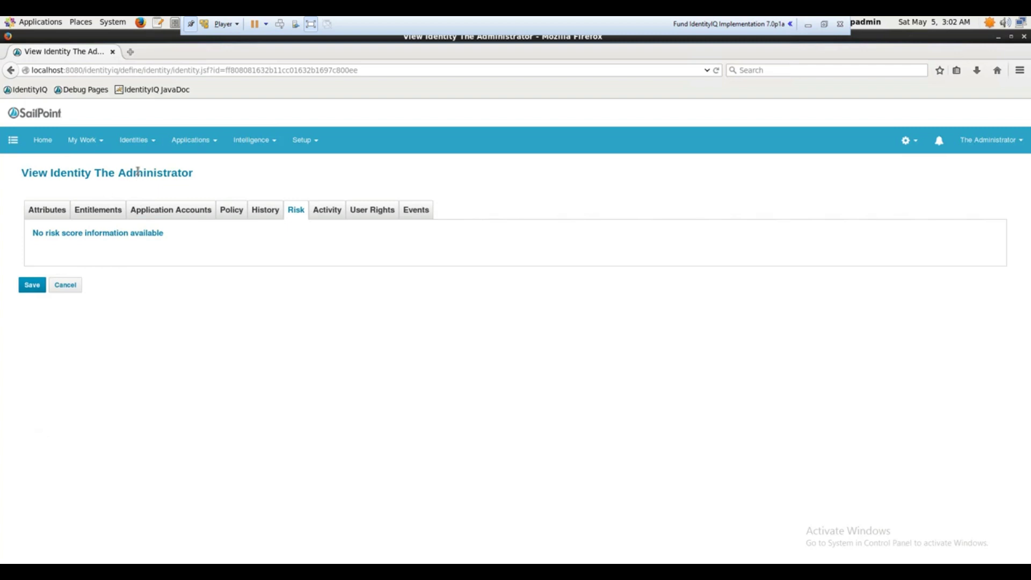
Choose Manage Identity > Create Identity from the side navigation panel
mouse_move(144, 149)
left_click(12, 141)
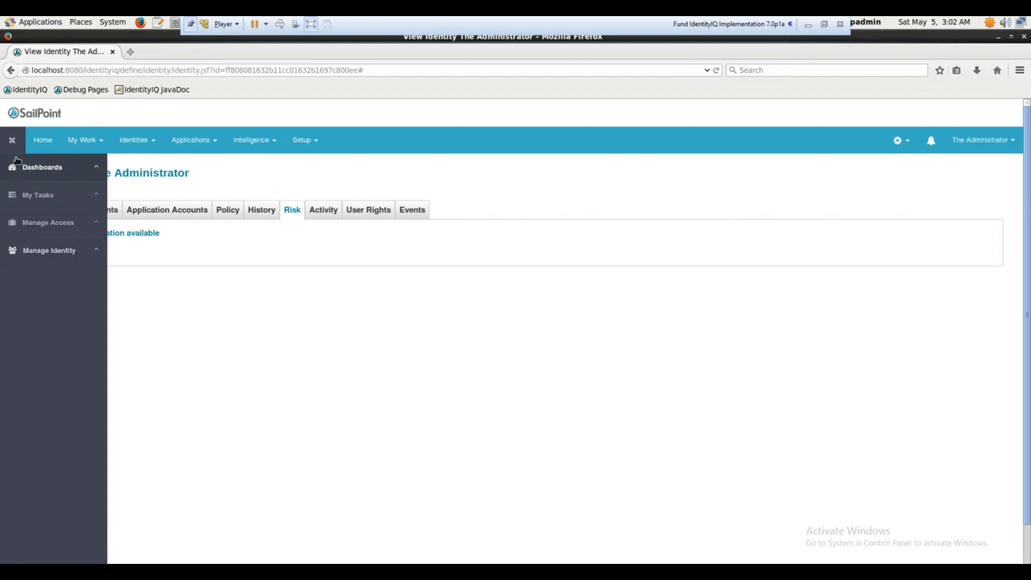
left_click(56, 259)
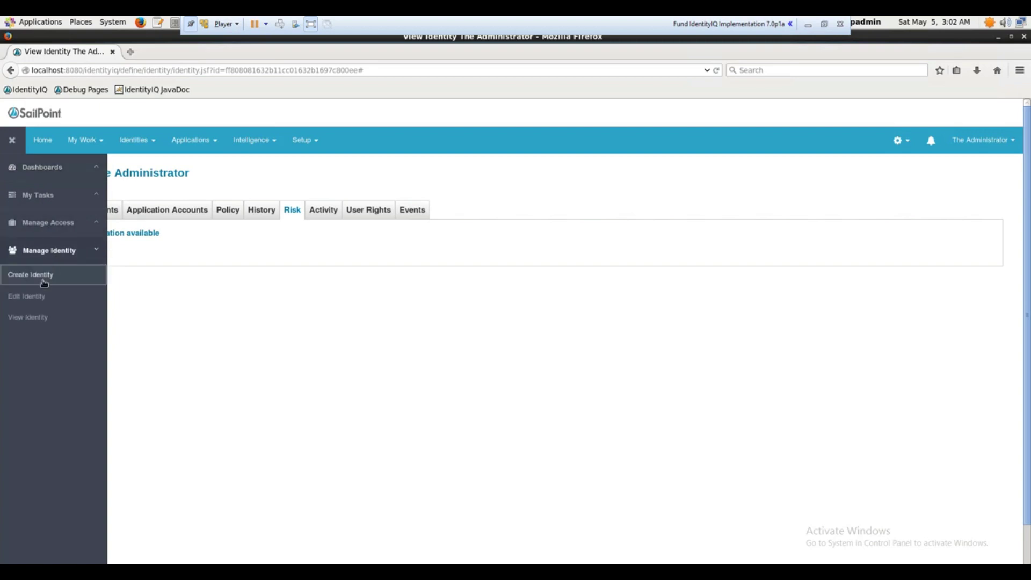
left_click(44, 283)
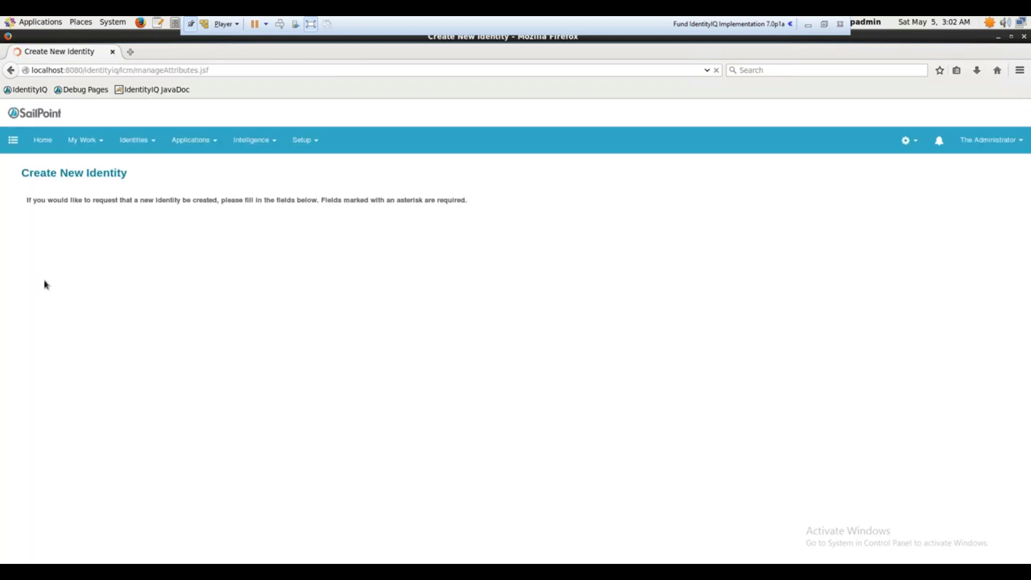
Enter identity name 'Asha24' with a confirmed password, check the Manager list, and submit
left_click(112, 242)
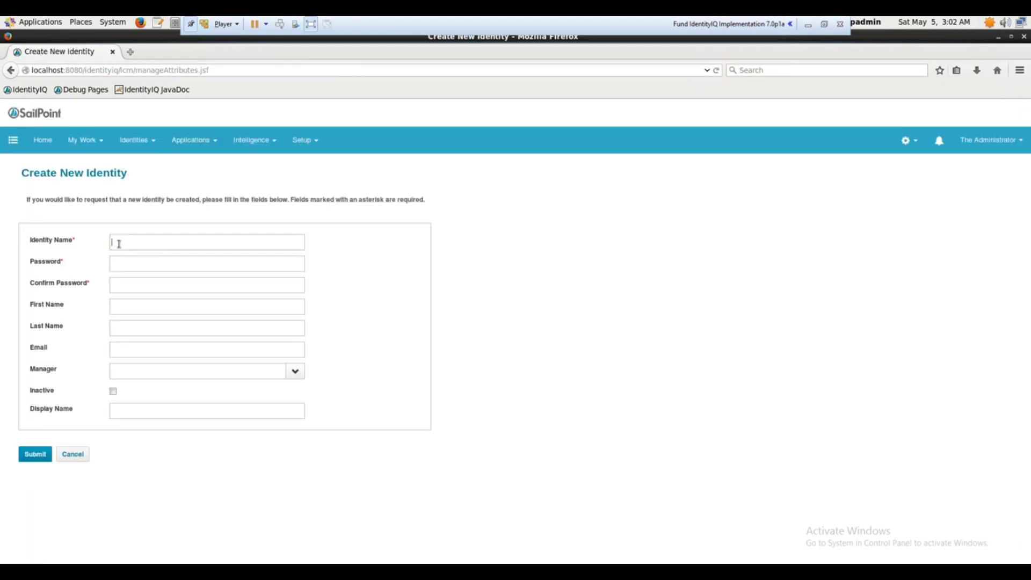
type("Asha24")
left_click(144, 263)
type("xyzxyzxyzxyz")
left_click(144, 308)
left_click(175, 491)
left_click(36, 455)
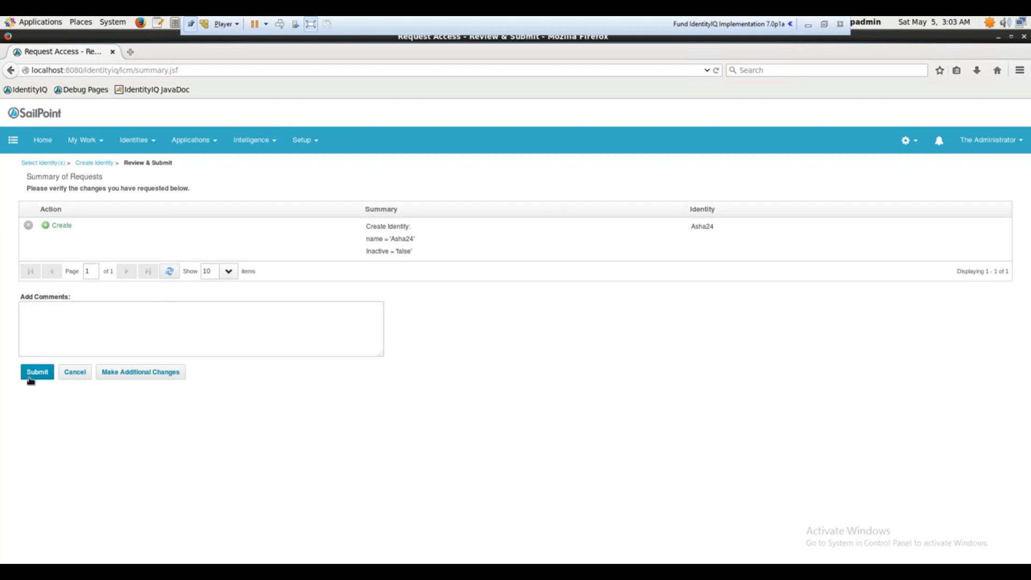
Submit the Create Identity request for Asha24 from the Review & Submit page
left_click(32, 376)
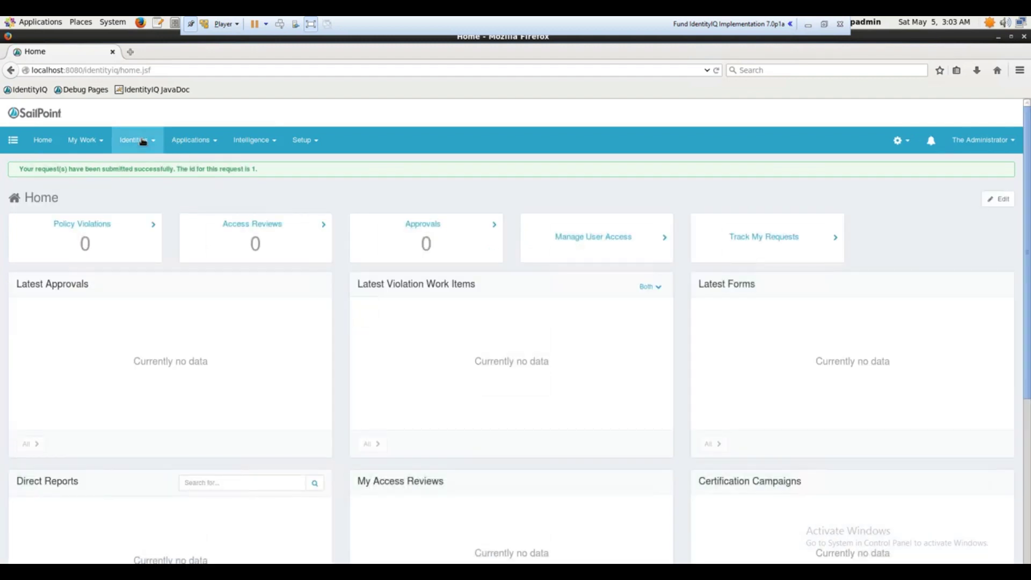
Go to Identities > Identity Warehouse and open the Asha24 identity record
left_click(143, 141)
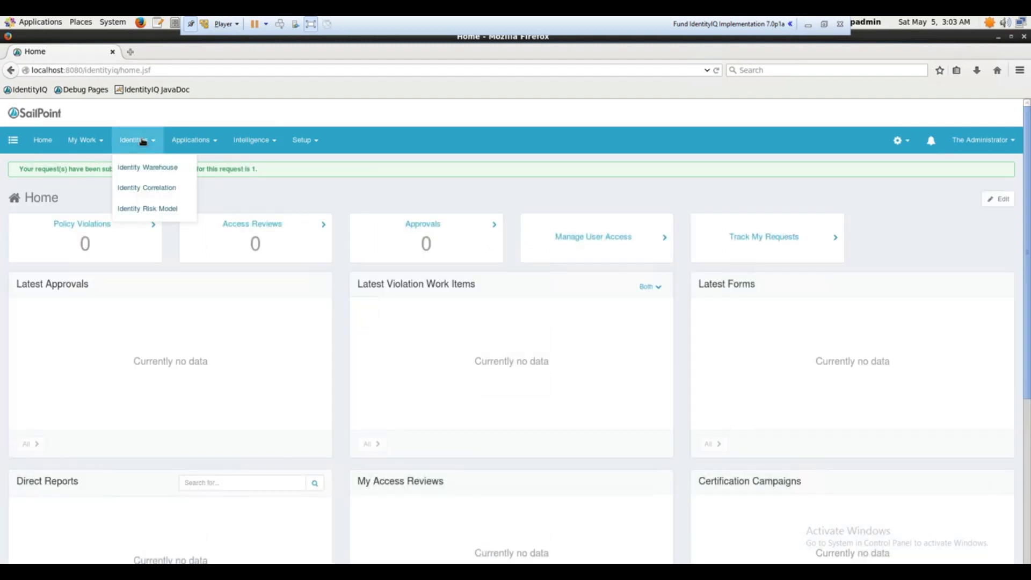
left_click(163, 168)
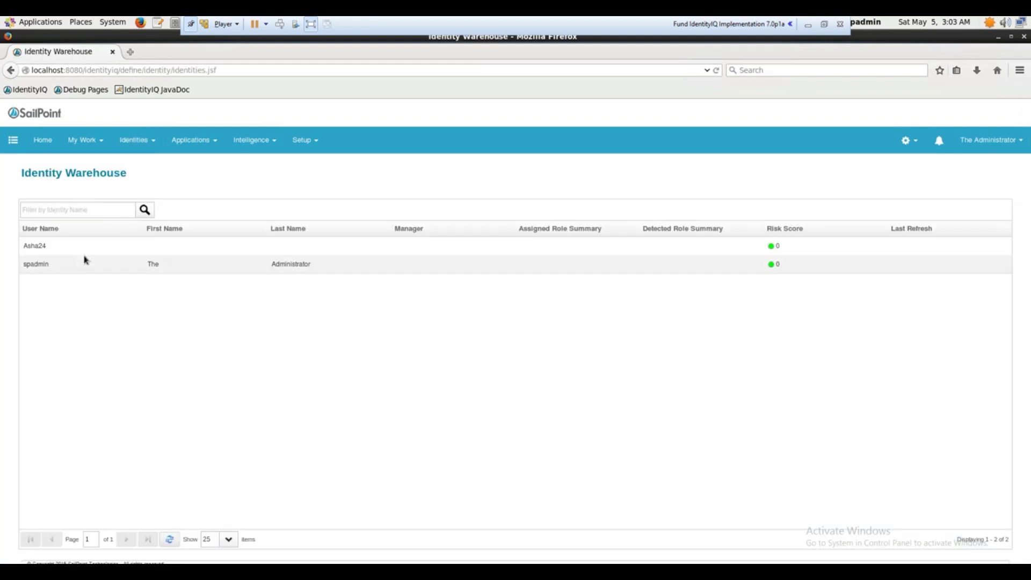
left_click(75, 252)
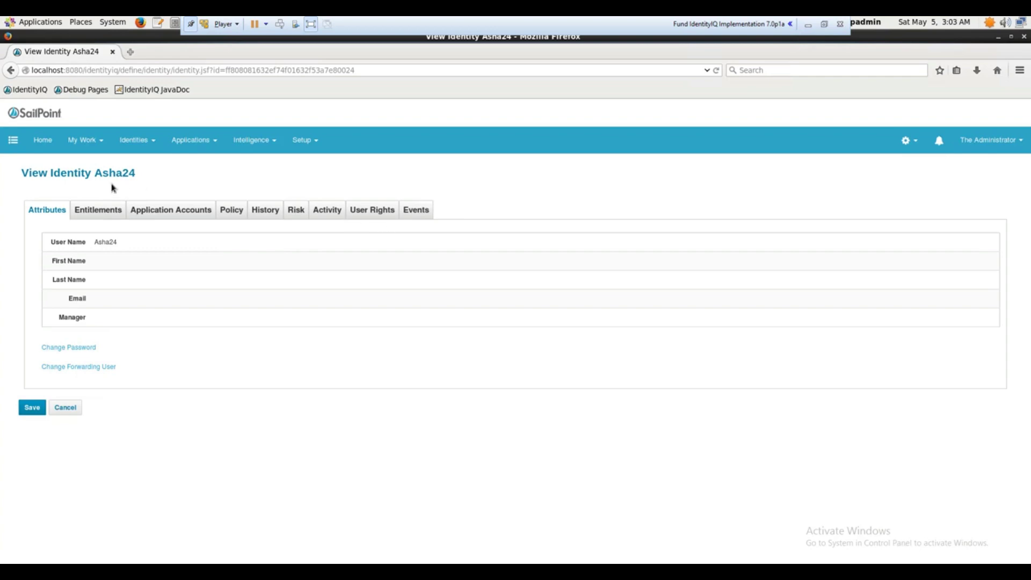
left_click(13, 140)
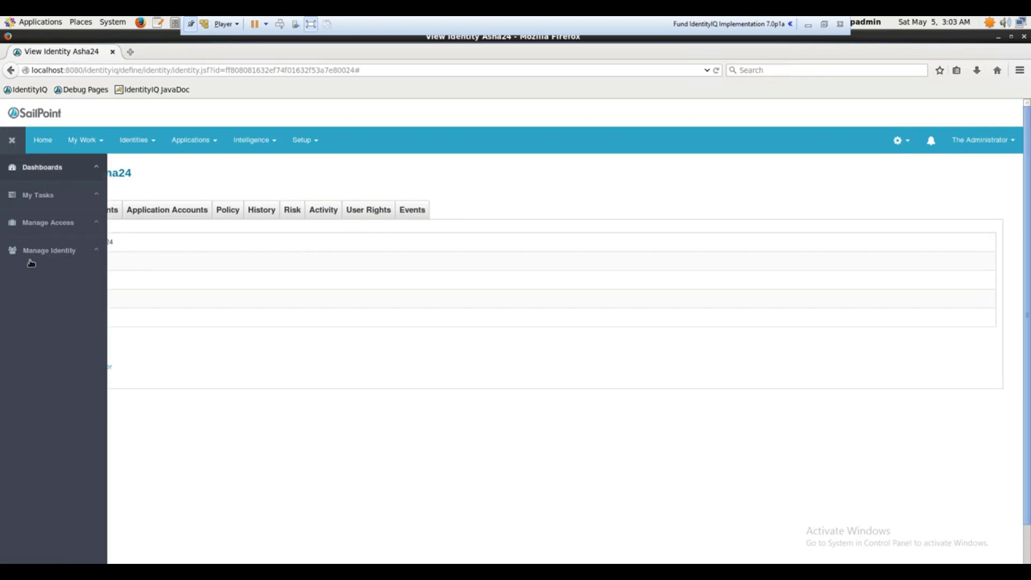
left_click(31, 261)
mouse_move(43, 321)
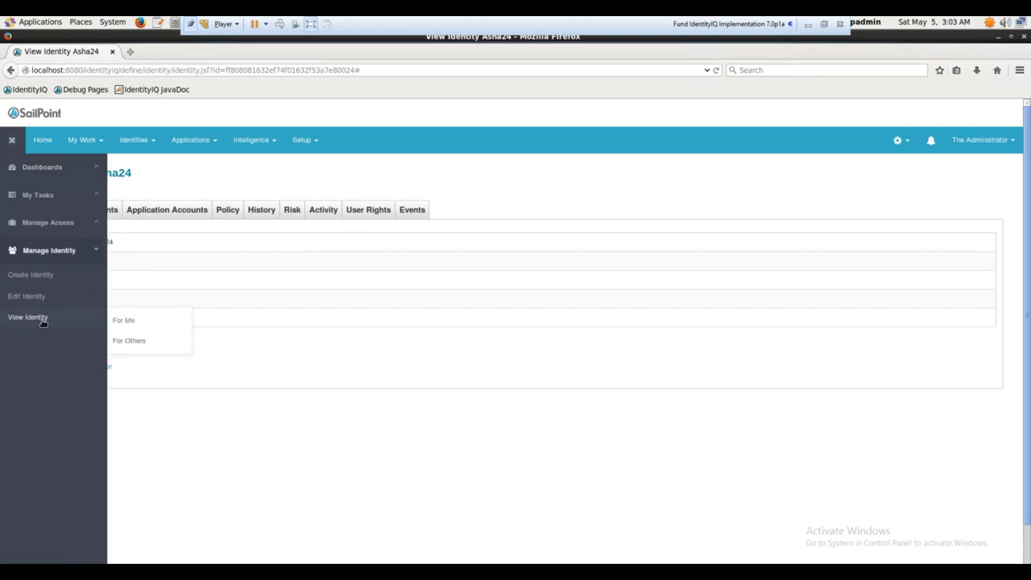
mouse_move(43, 295)
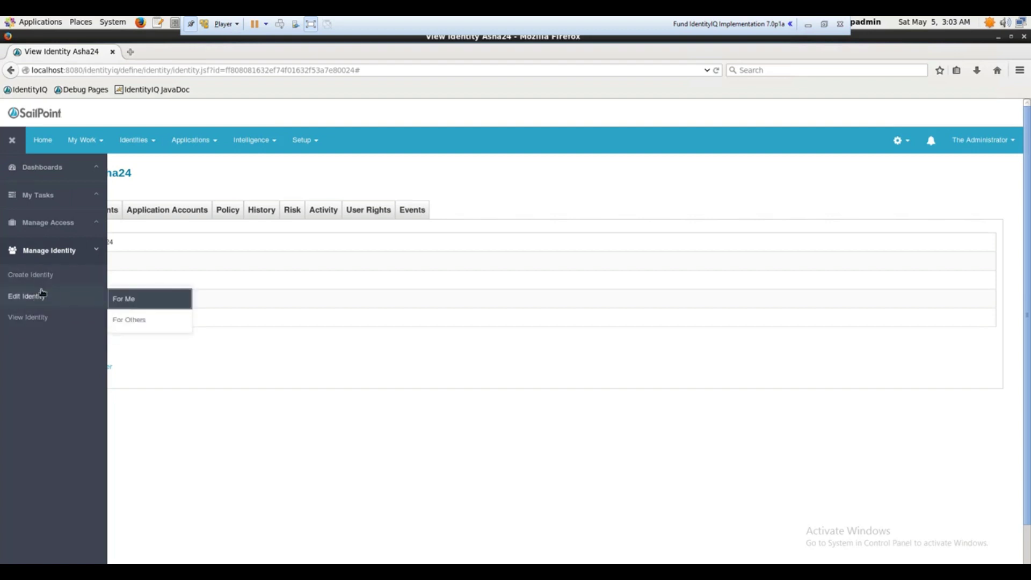
left_click(52, 229)
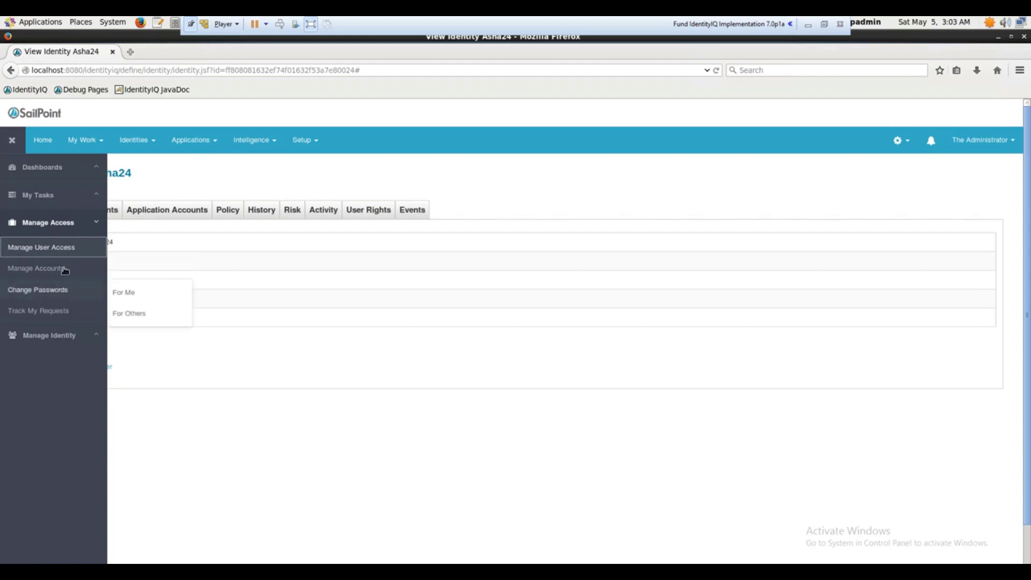
mouse_move(75, 272)
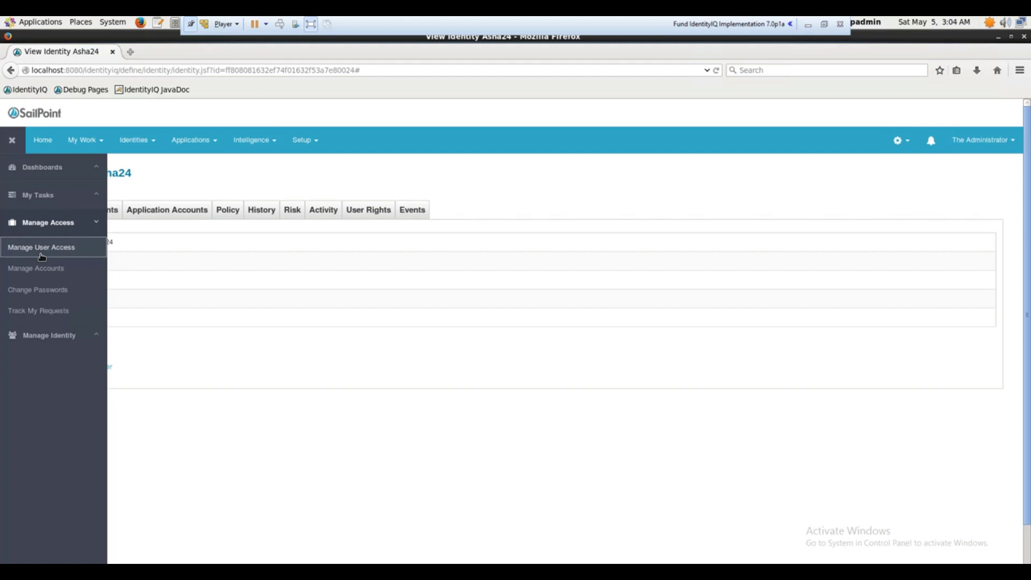
left_click(98, 200)
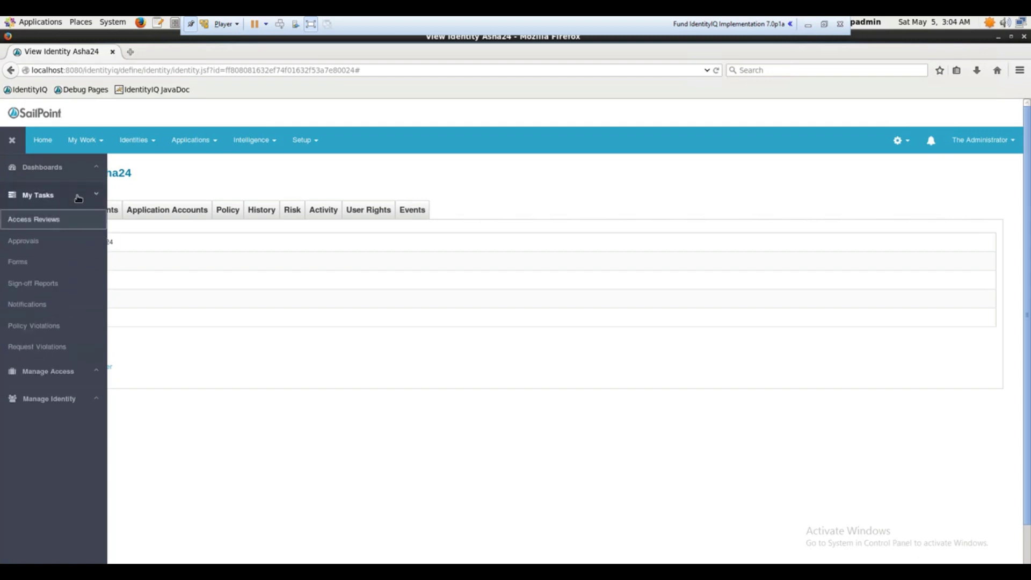
left_click(98, 169)
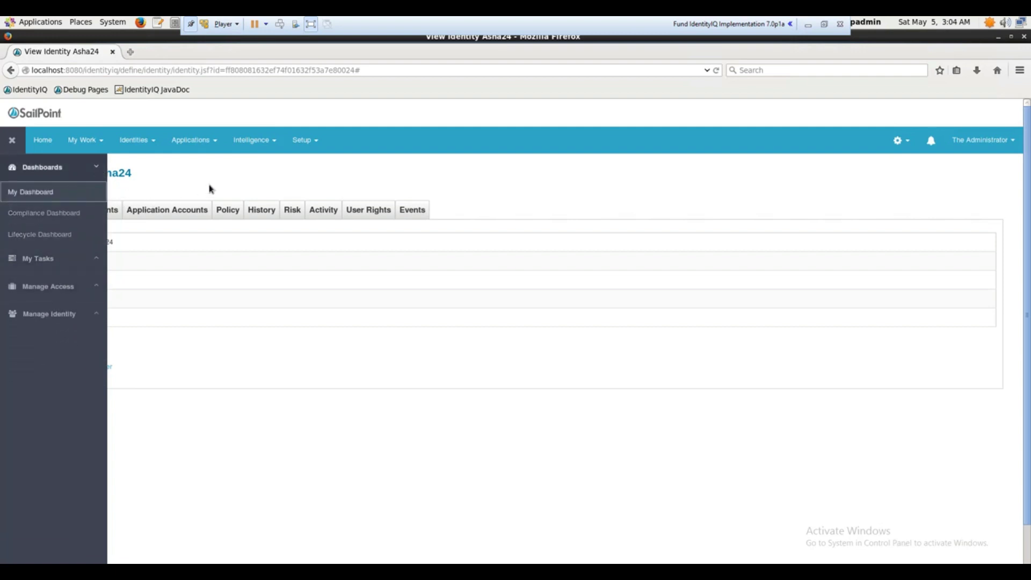
left_click(11, 140)
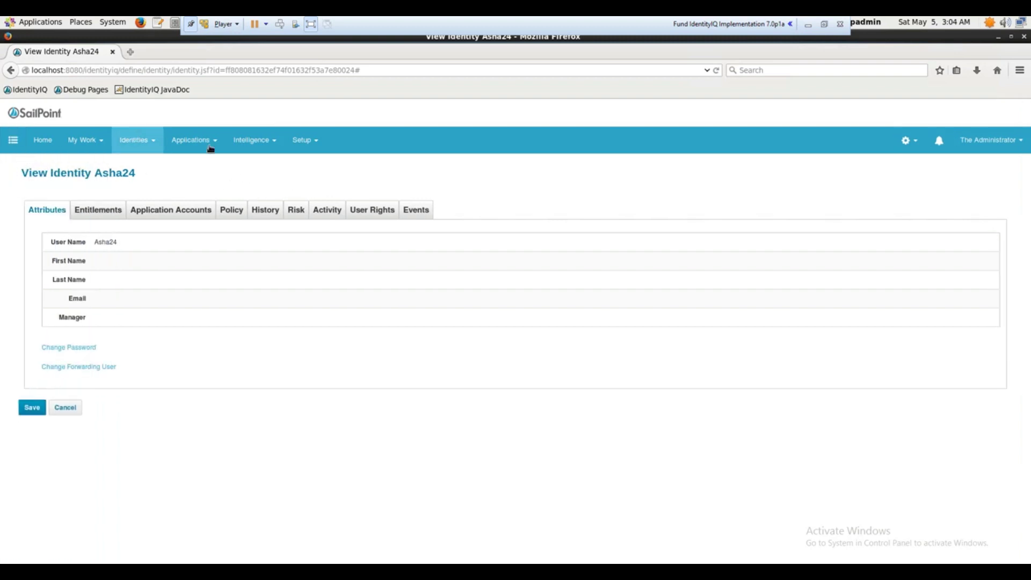
Show the Applications menu's list of application-related pages
mouse_move(220, 147)
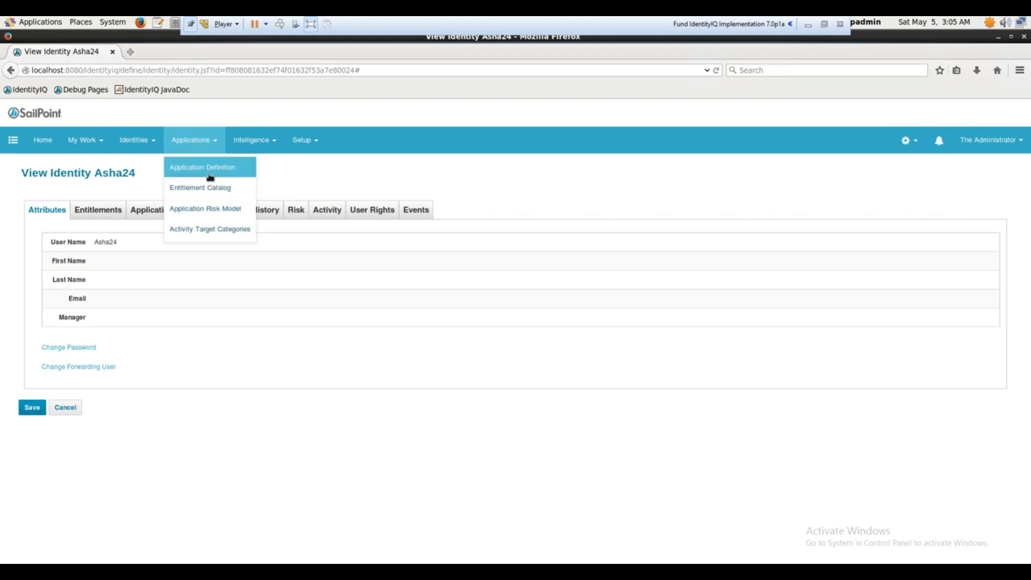
Open the Application Definition page, then bring up the Intelligence menu dropdown
left_click(208, 170)
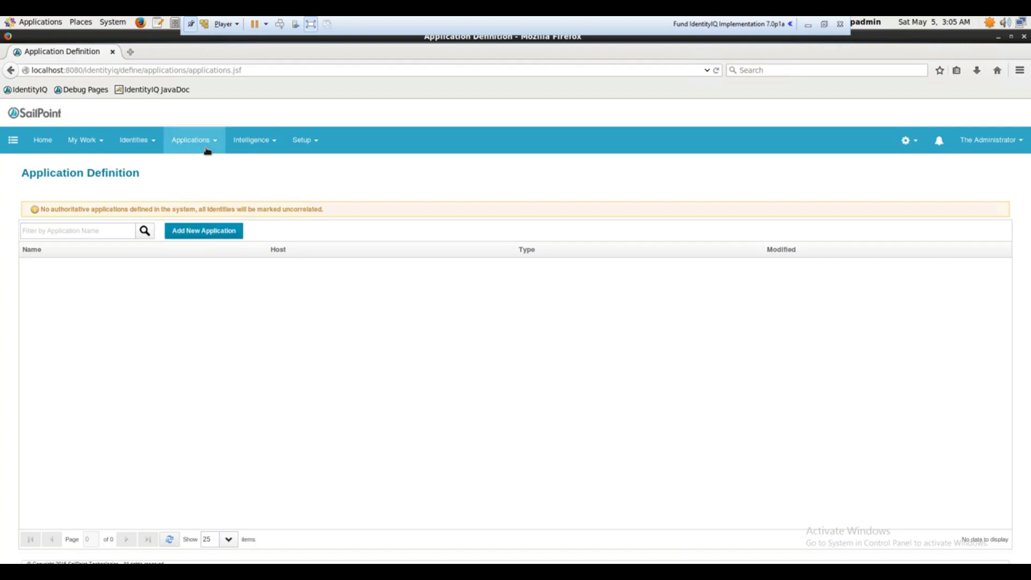
mouse_move(207, 151)
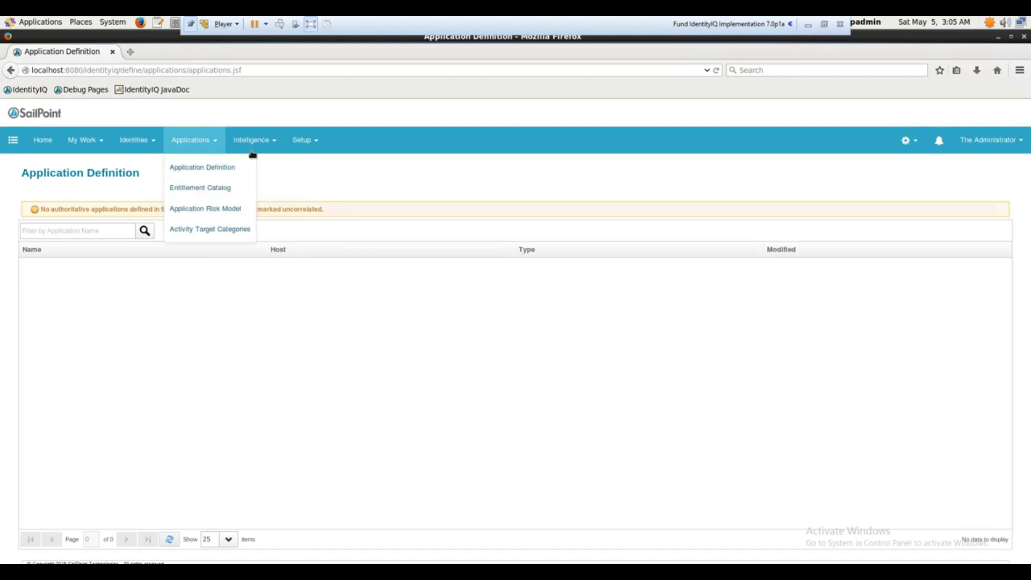
mouse_move(254, 152)
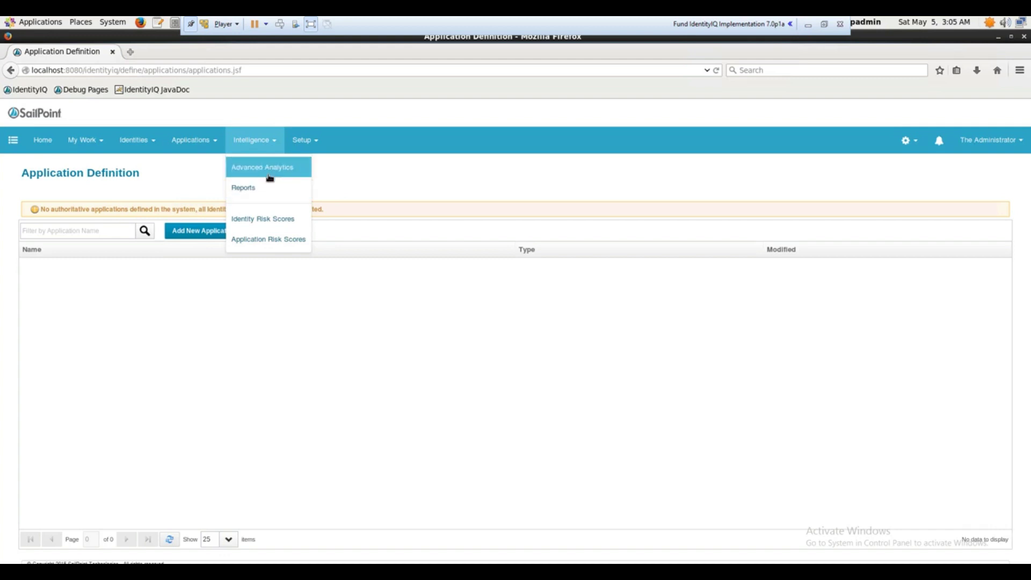
Start a new report from Access Review Signoff Live Report in the Reports catalogue
left_click(265, 191)
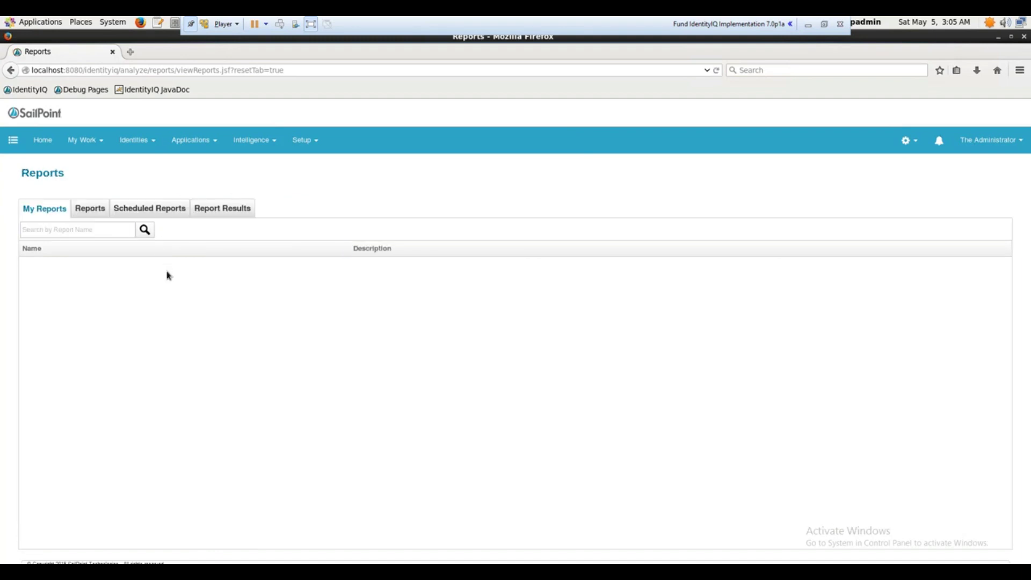
left_click(90, 209)
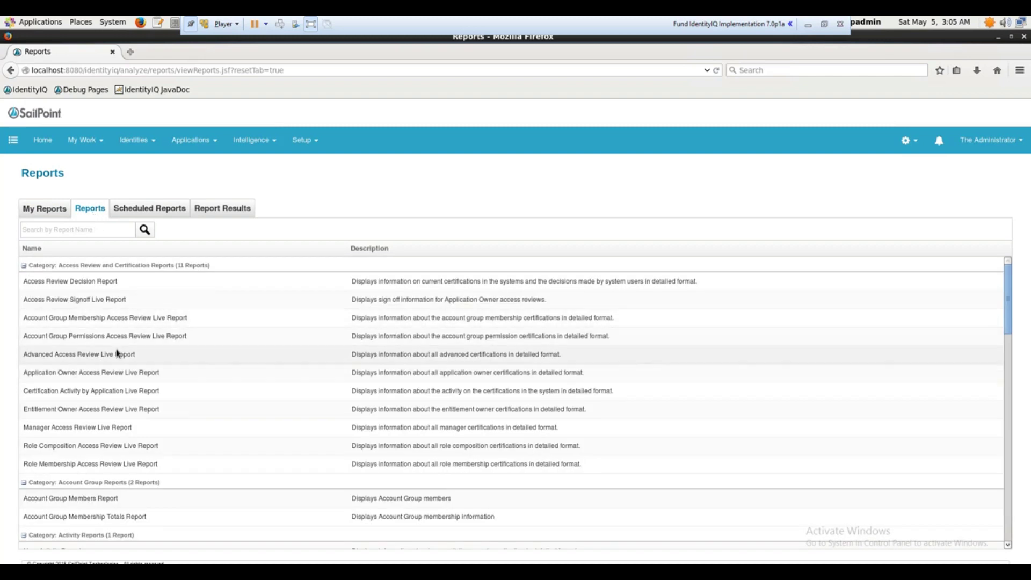
left_click(145, 307)
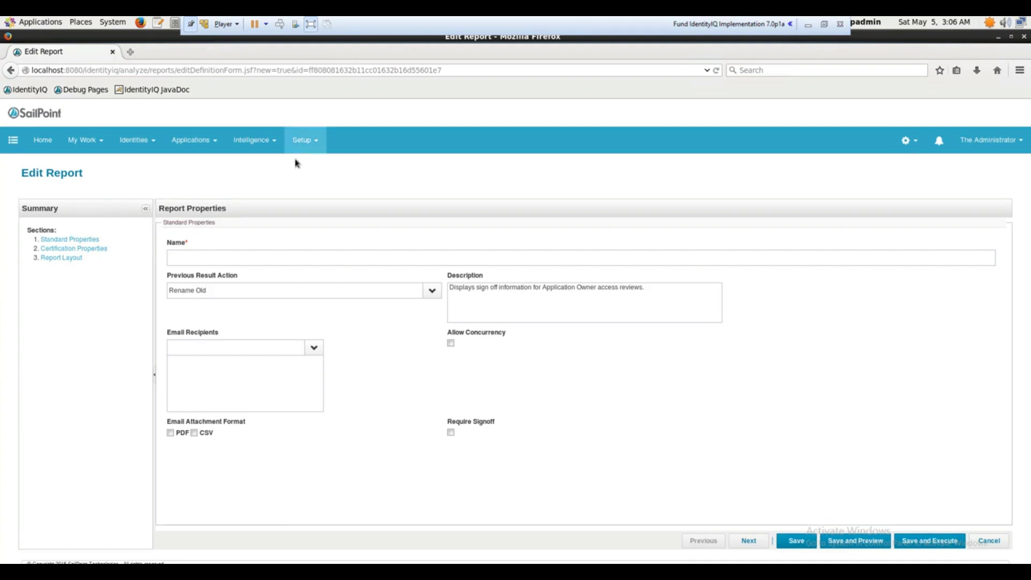
Show the Intelligence menu, then the Setup menu with certification, role and policy options
left_click(276, 145)
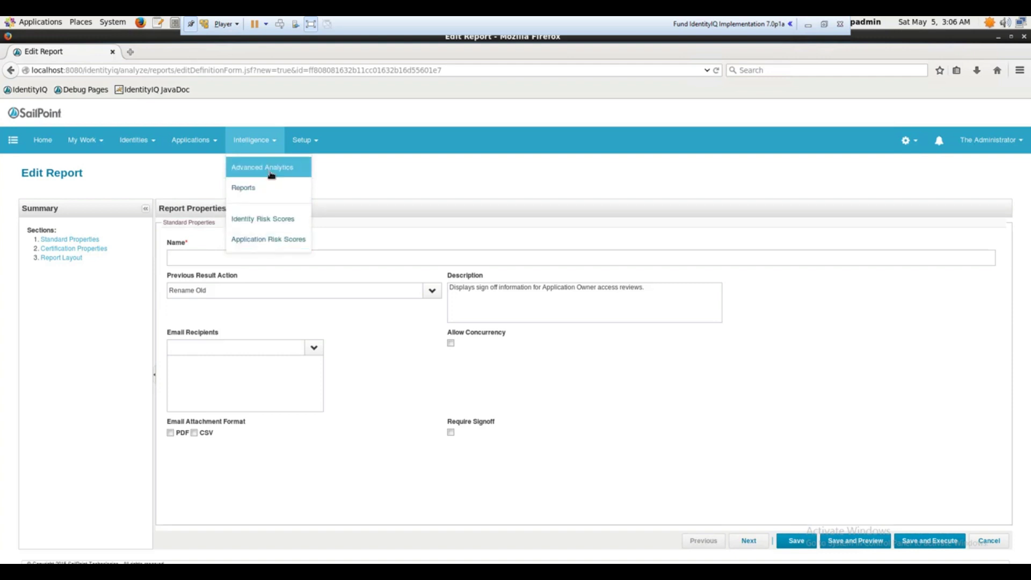
left_click(317, 151)
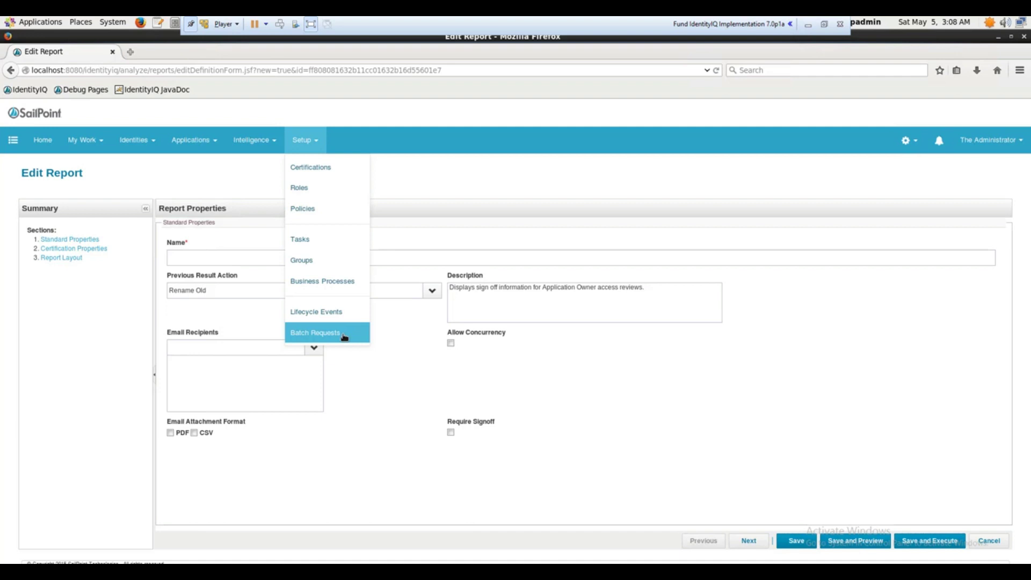
Close the Setup menu and select the URL from analyze/ to the end
left_click(156, 186)
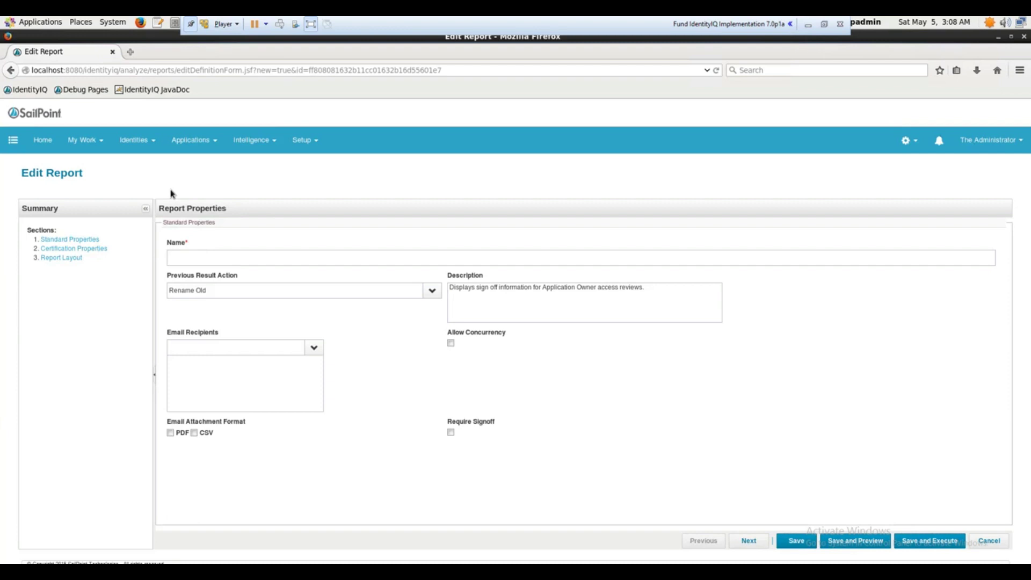
left_click(121, 70)
left_click_drag(121, 71, 510, 75)
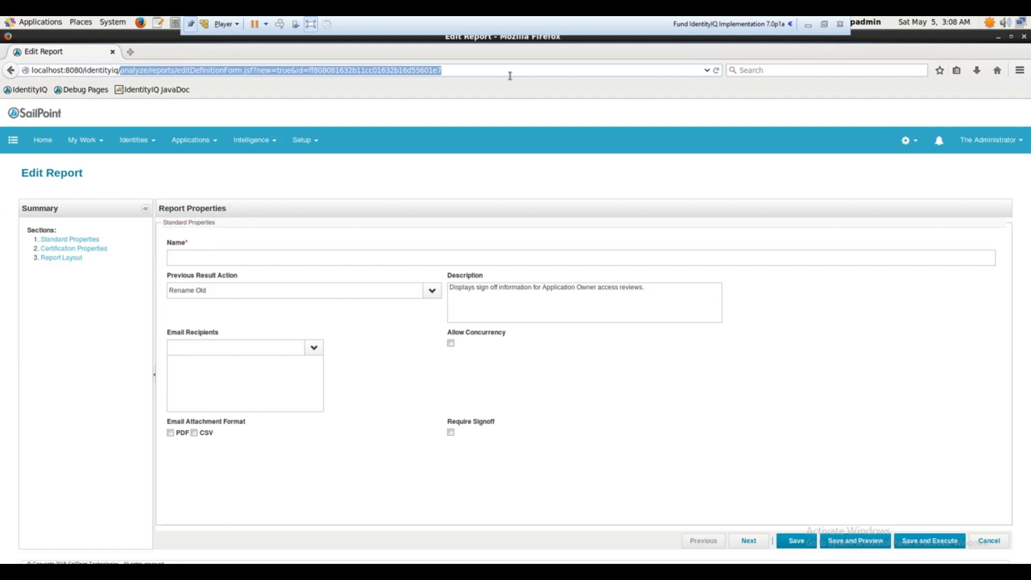
Replace the URL tail with 'debu' and load the Debug Pages suggestion
key("BackSpace")
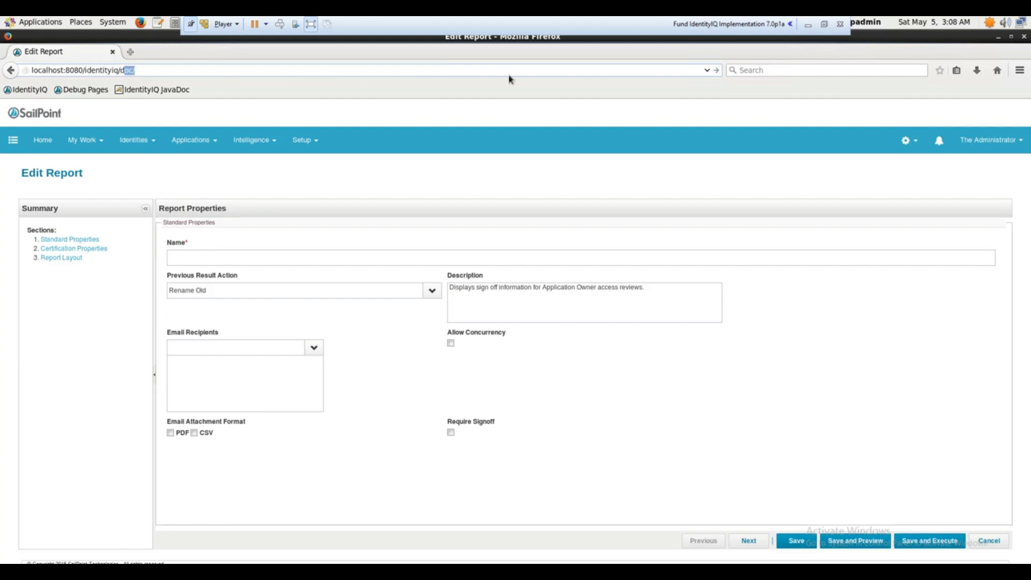
type("debu")
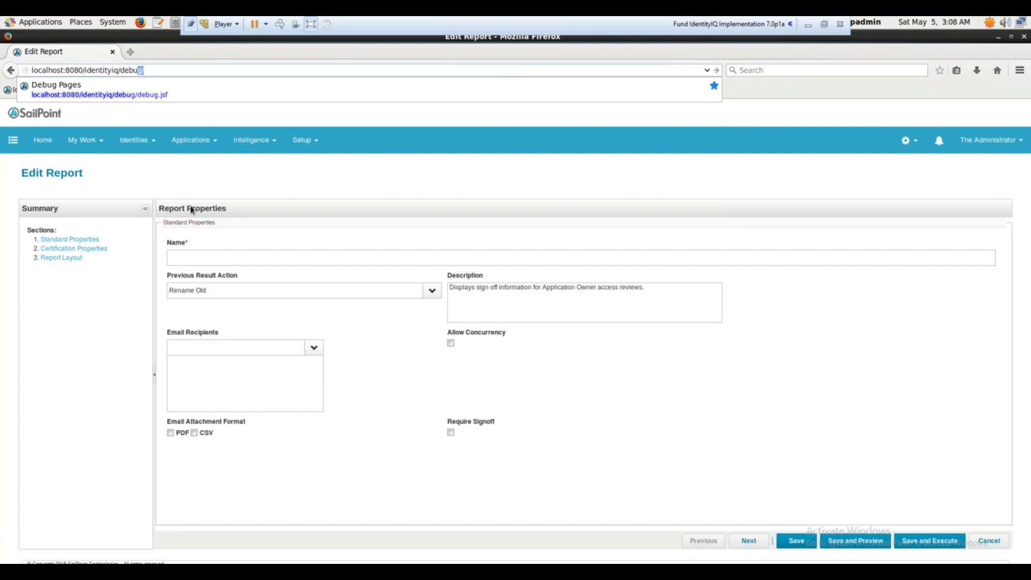
left_click(151, 95)
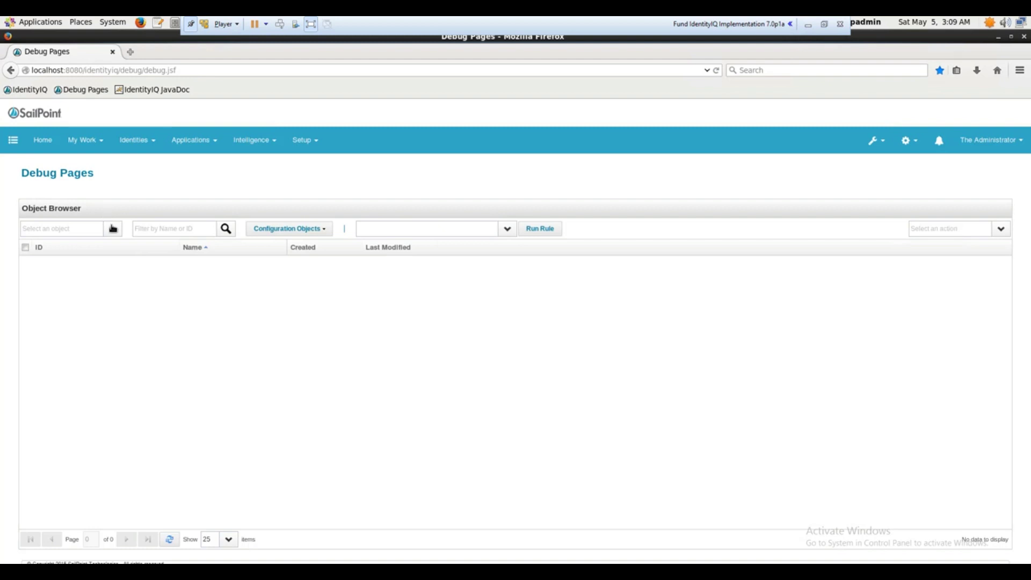
Choose Identity as the object type in the Debug Pages Object Browser
left_click(113, 228)
left_click_drag(117, 253, 117, 299)
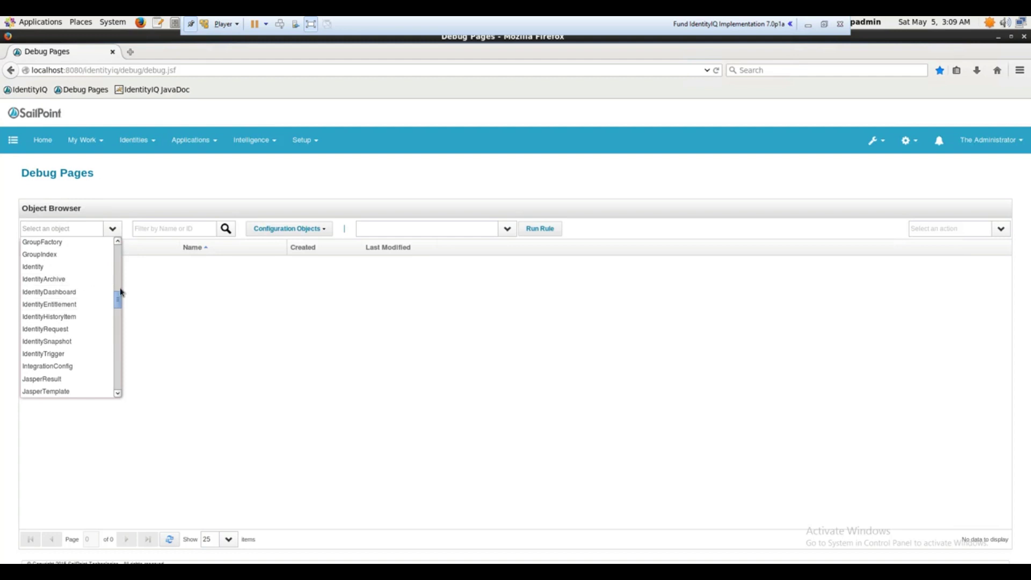
left_click_drag(119, 299, 119, 306)
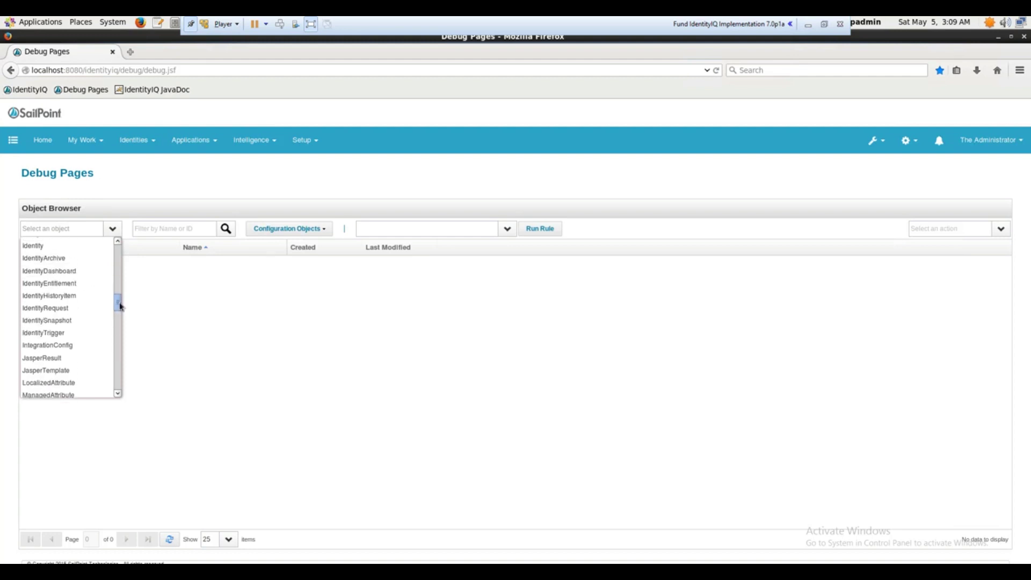
left_click(47, 245)
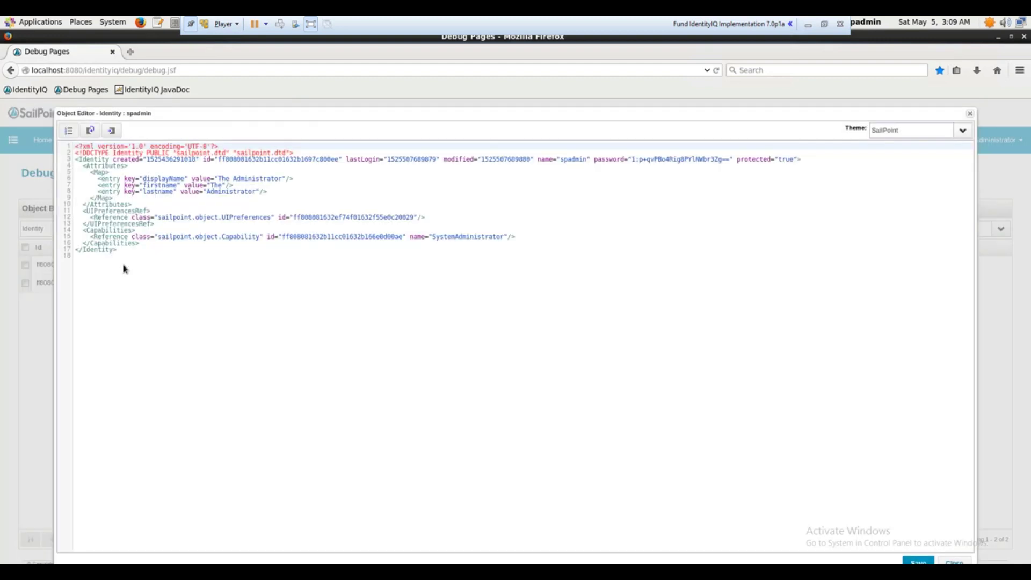
Close the spadmin Object Editor to return to the Asha24 and spadmin list
left_click(970, 113)
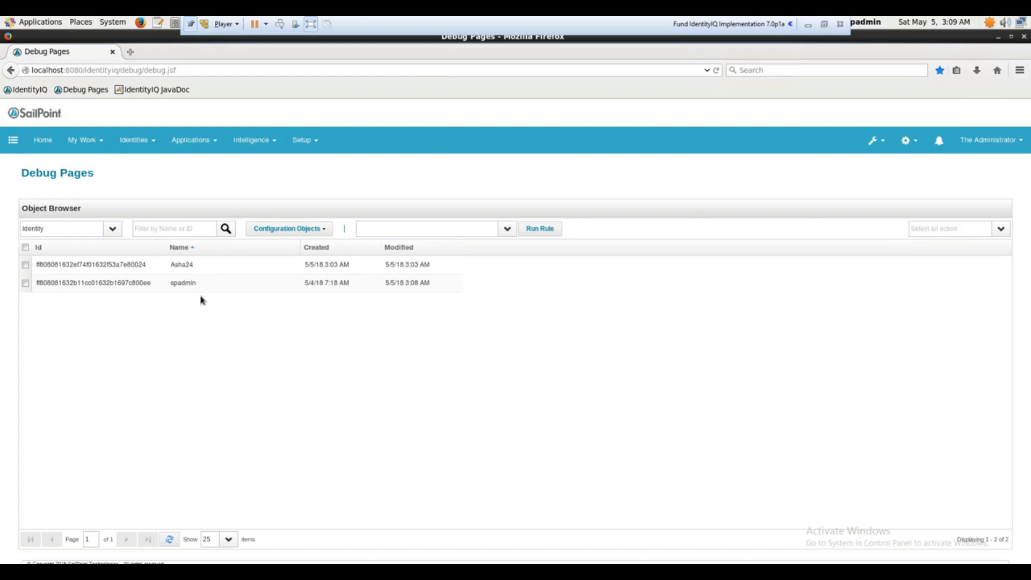
Open Asha24's XML and point out displayName, needsCreateProcessing, spt_password_last_changed and Preferences entries
left_click(145, 265)
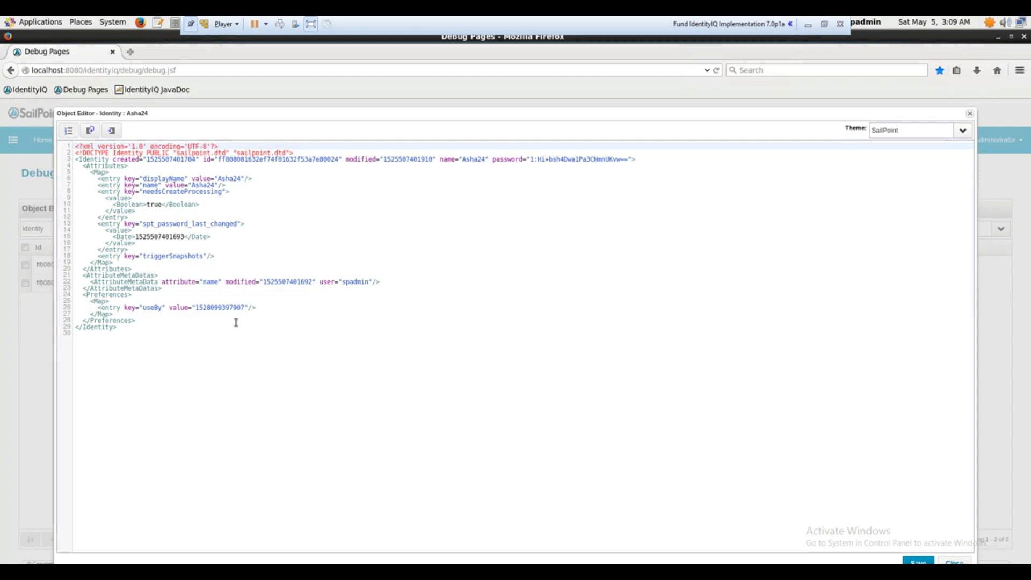
left_click(215, 343)
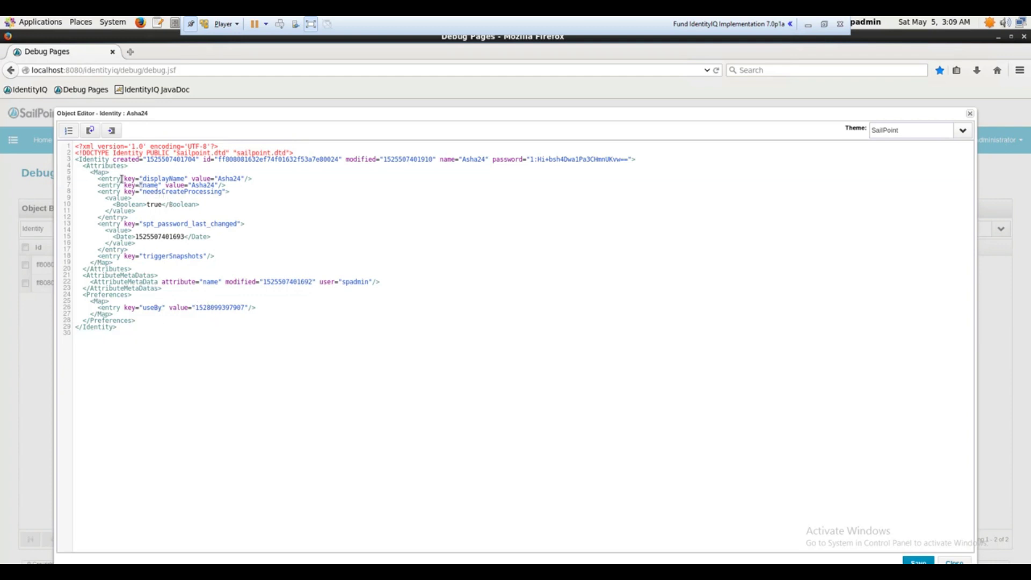
left_click(140, 178)
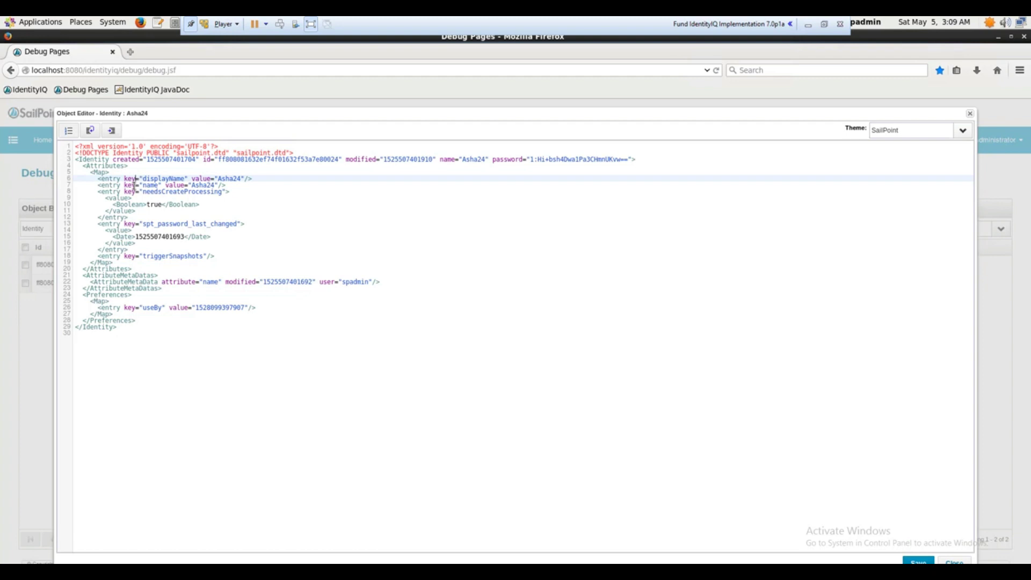
left_click(155, 192)
left_click(164, 203)
left_click(176, 229)
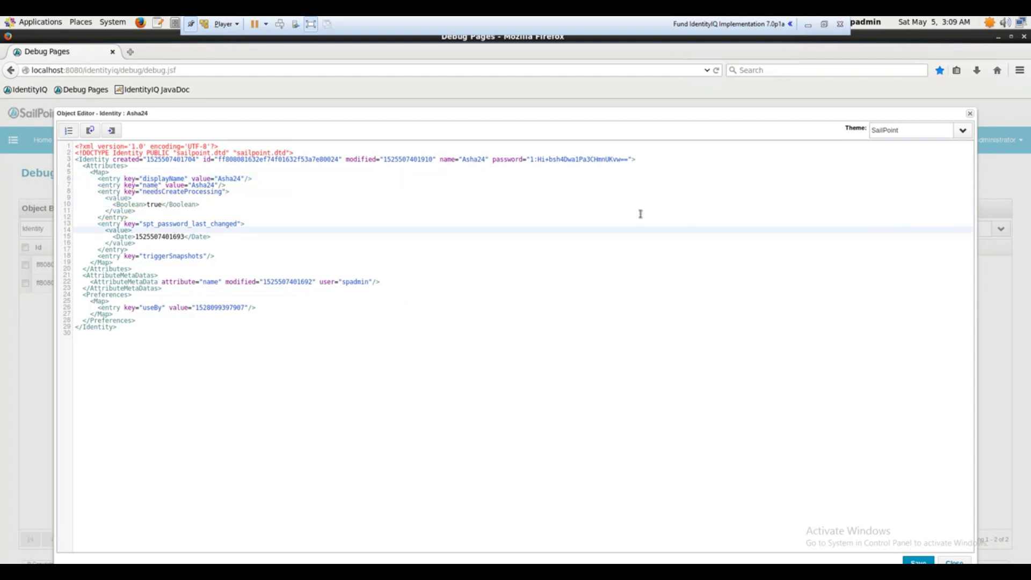
left_click(489, 304)
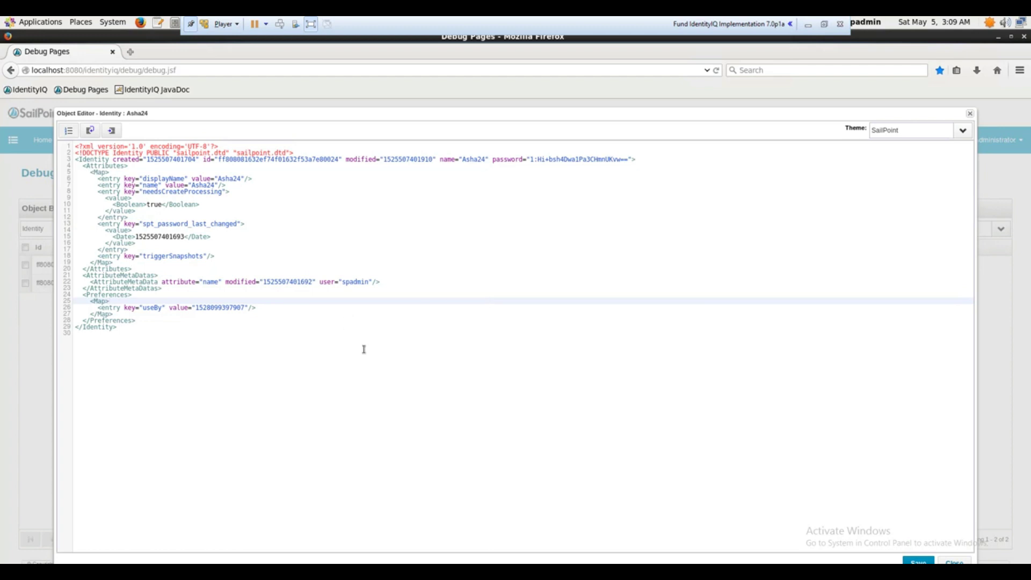
Close Asha24's XML editor to return to the Identity object list showing Asha24 and spadmin
left_click(951, 561)
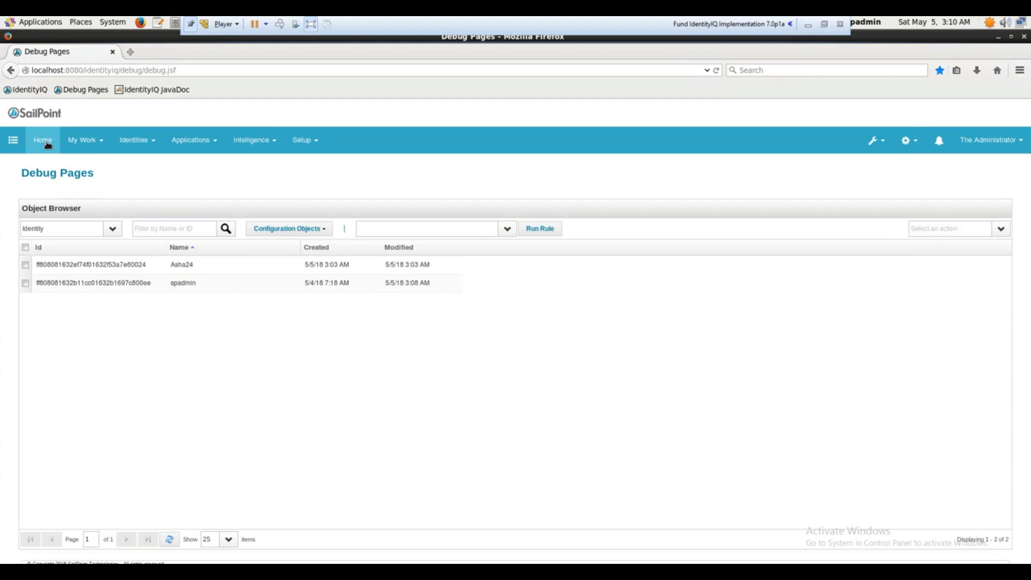
mouse_move(556, 17)
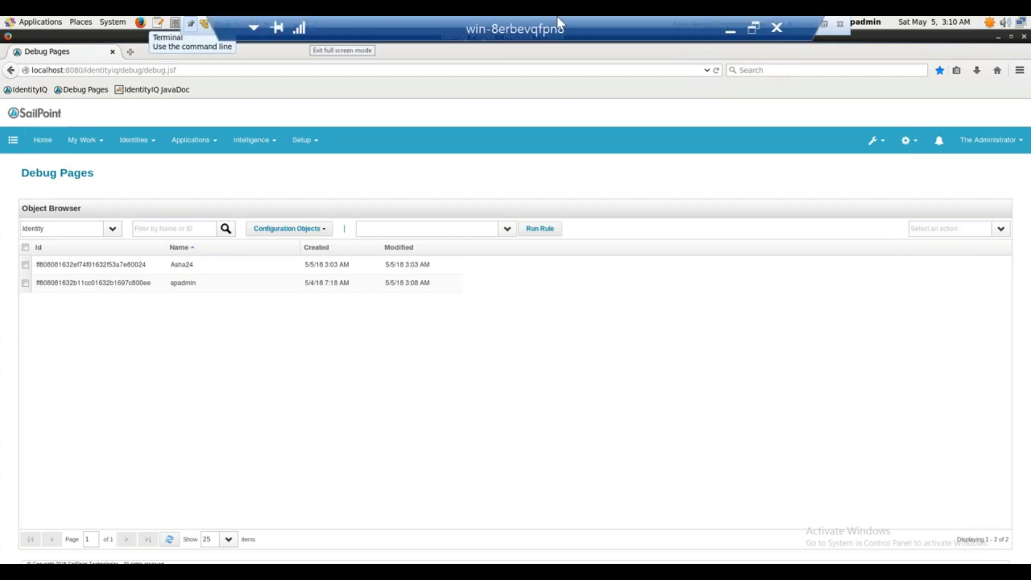